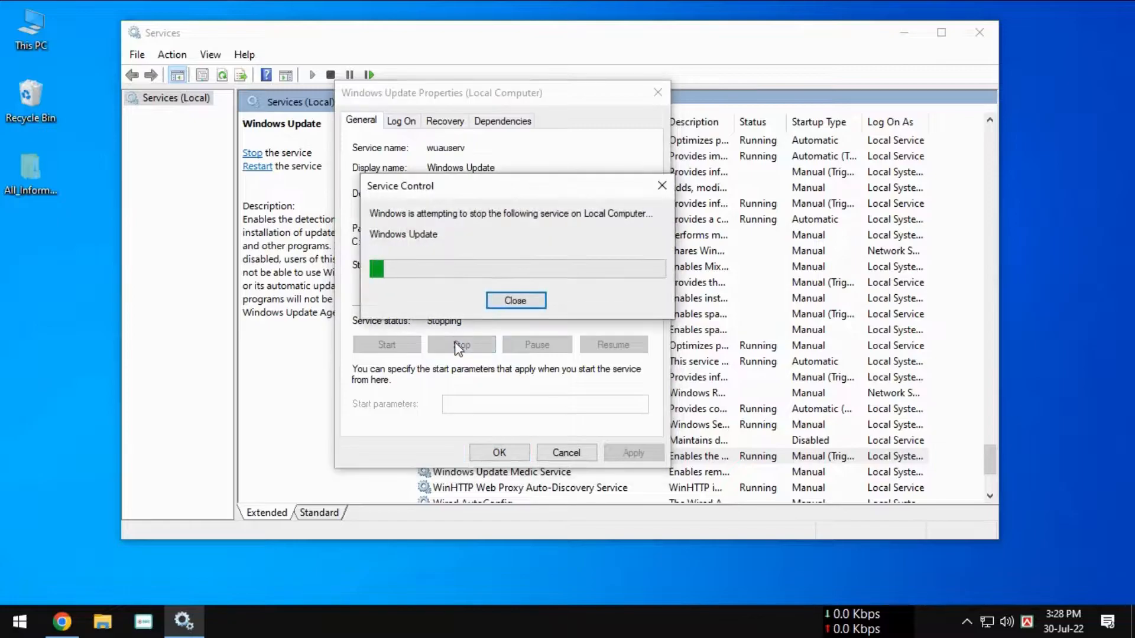
Step: Set the Windows Update service's startup type to Disabled and apply the change
click(473, 266)
click(449, 316)
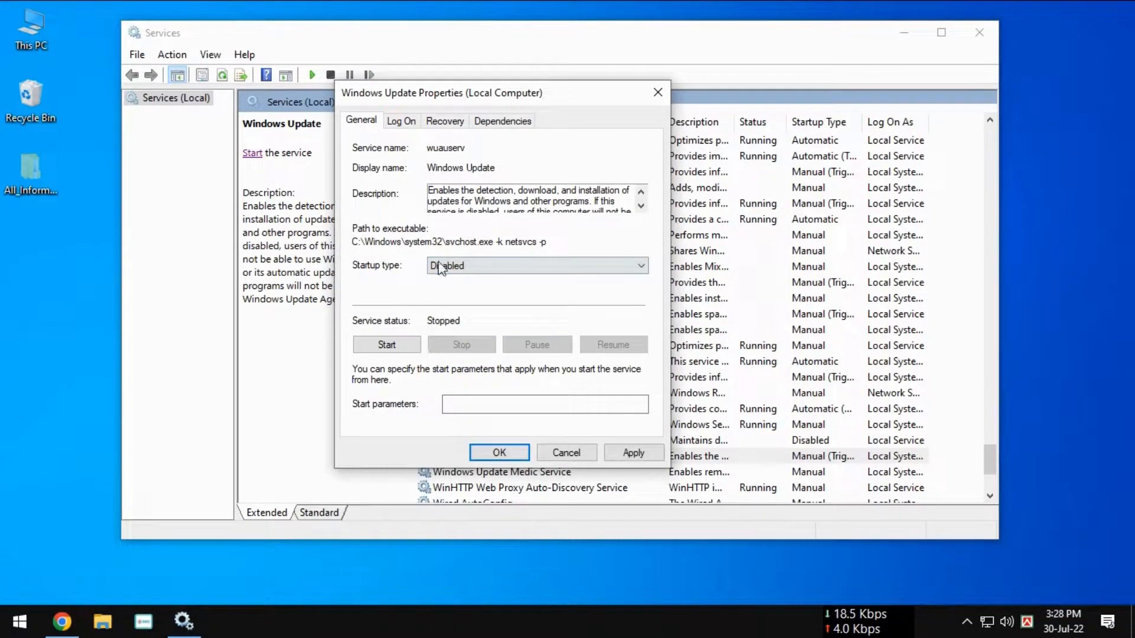
click(633, 453)
Step: Set Windows Update's recovery options to reset the fail count after 0 days and restart the service after 0 minutes, and accept the properties
click(401, 121)
click(445, 121)
drag(486, 248, 441, 248)
text(0)
double_click(481, 270)
text(0)
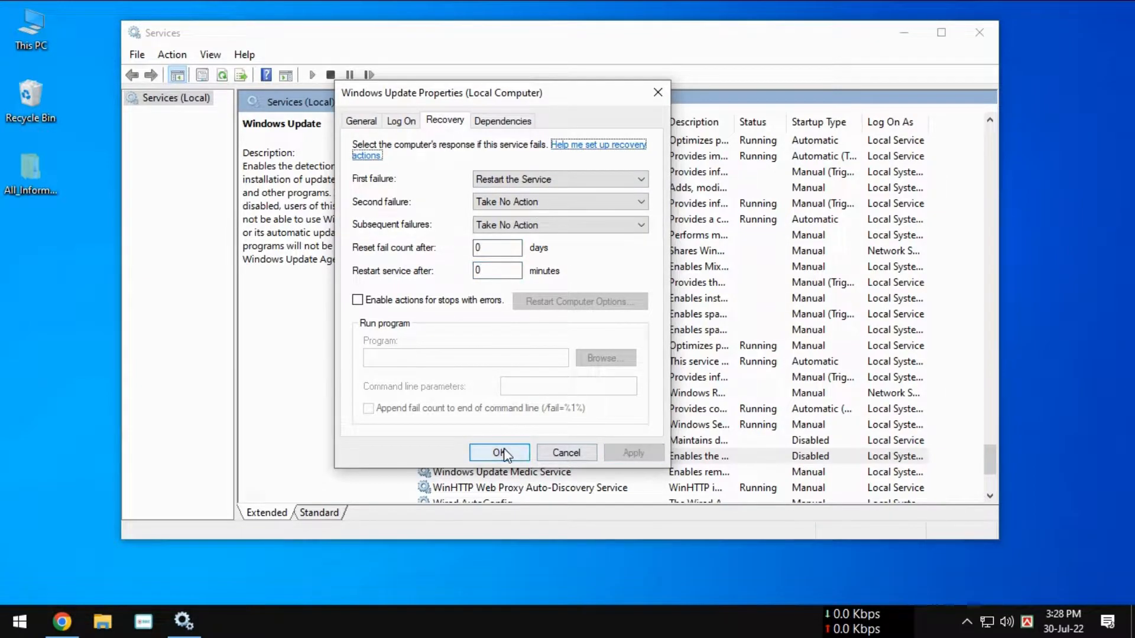
click(500, 452)
scroll(501, 318, up, 2)
key(Home)
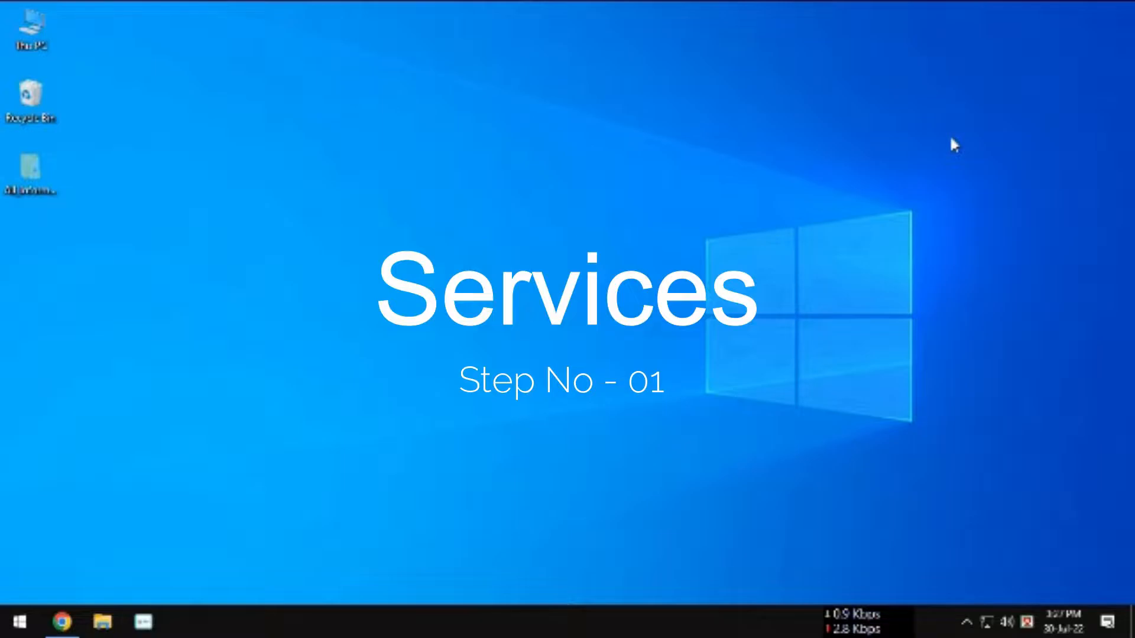
click(951, 138)
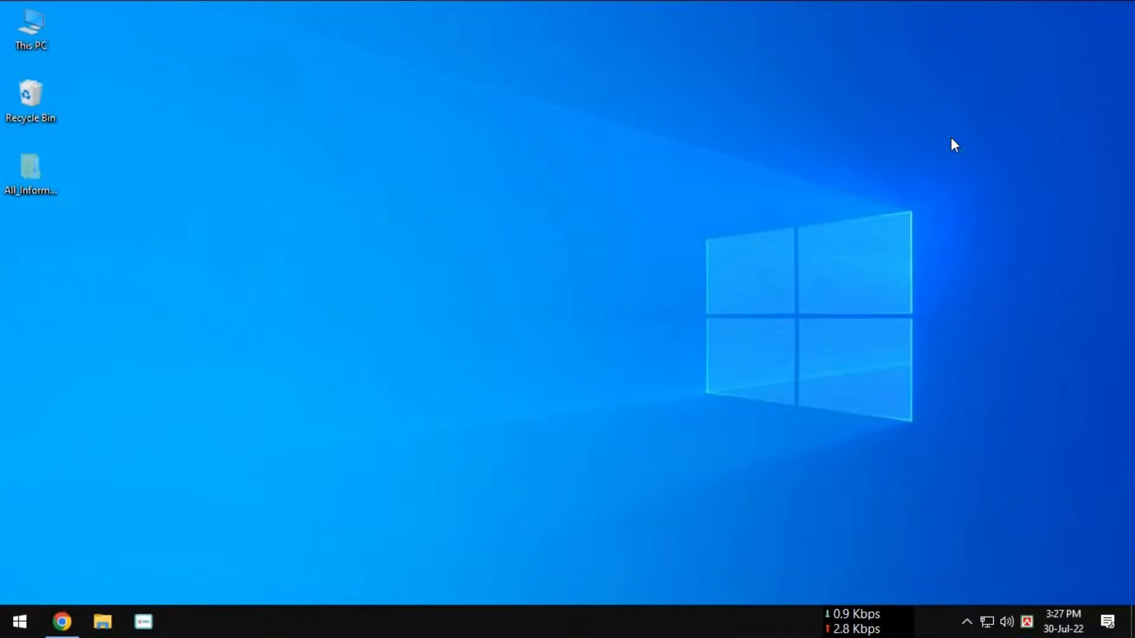
Step: Search Windows for "Services" and open the Services app
key(super)
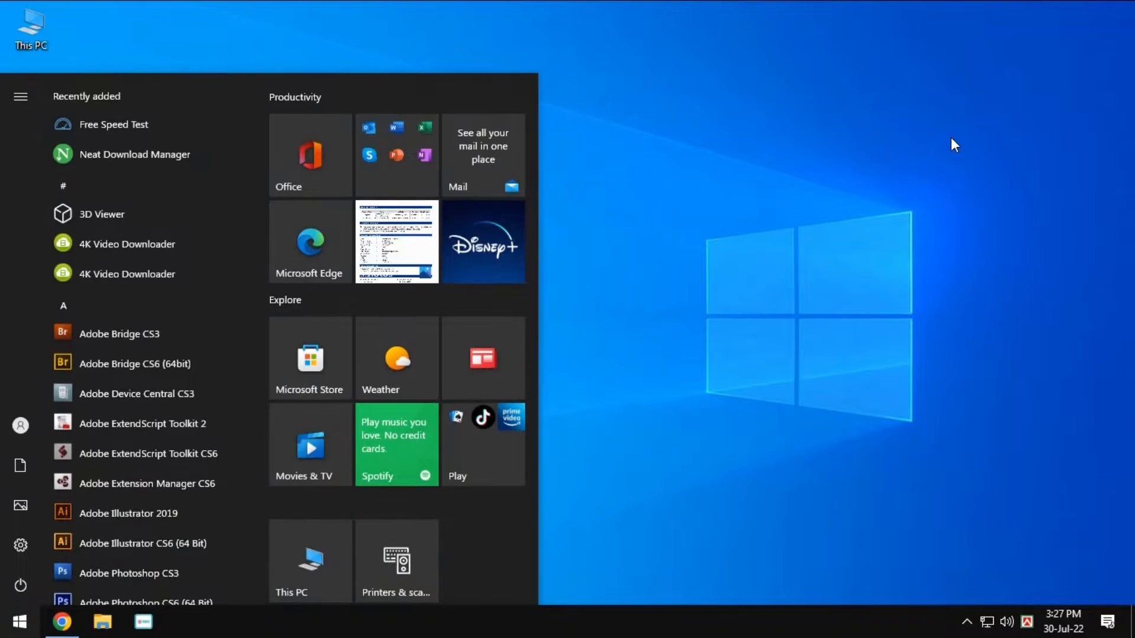
text(Ser)
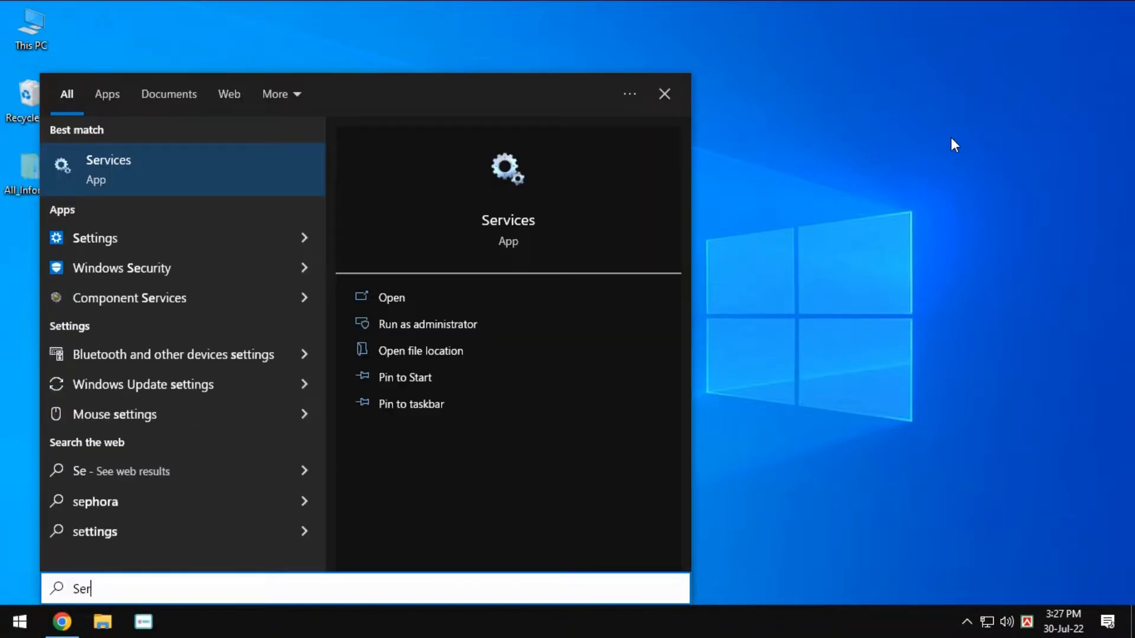
text(vices)
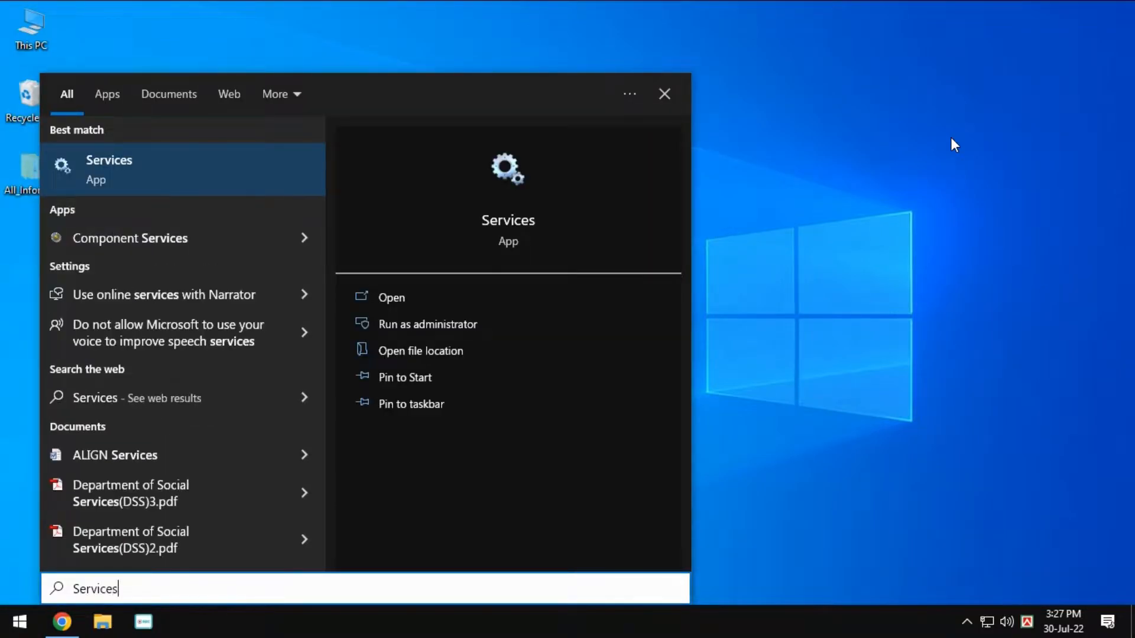
click(222, 158)
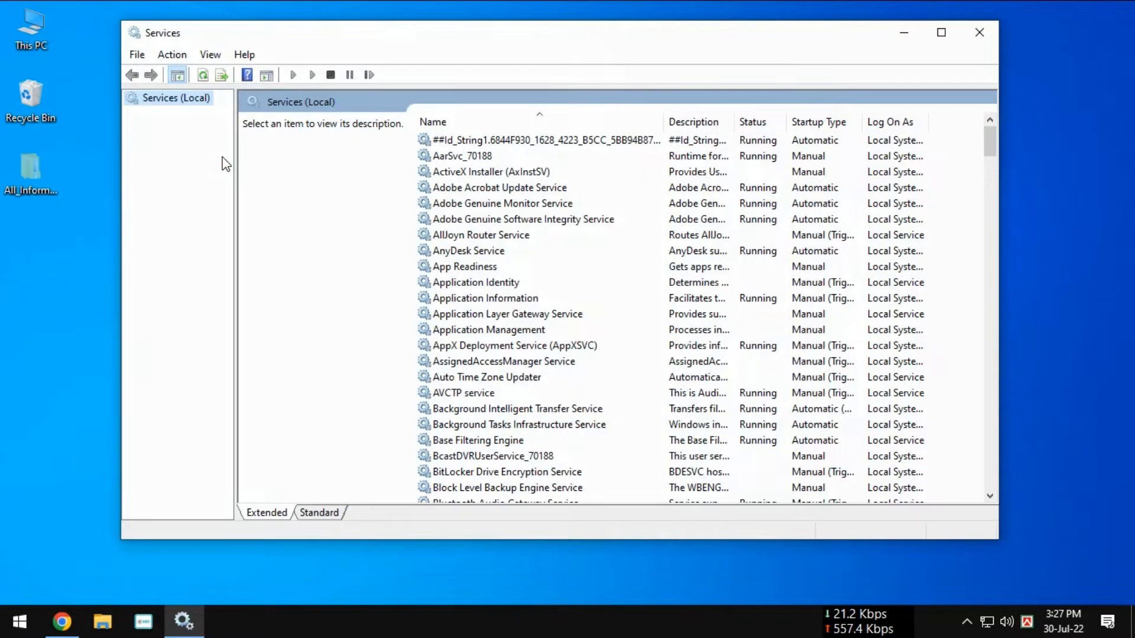
Step: Locate the Windows Update service in the services list and open its properties
click(483, 267)
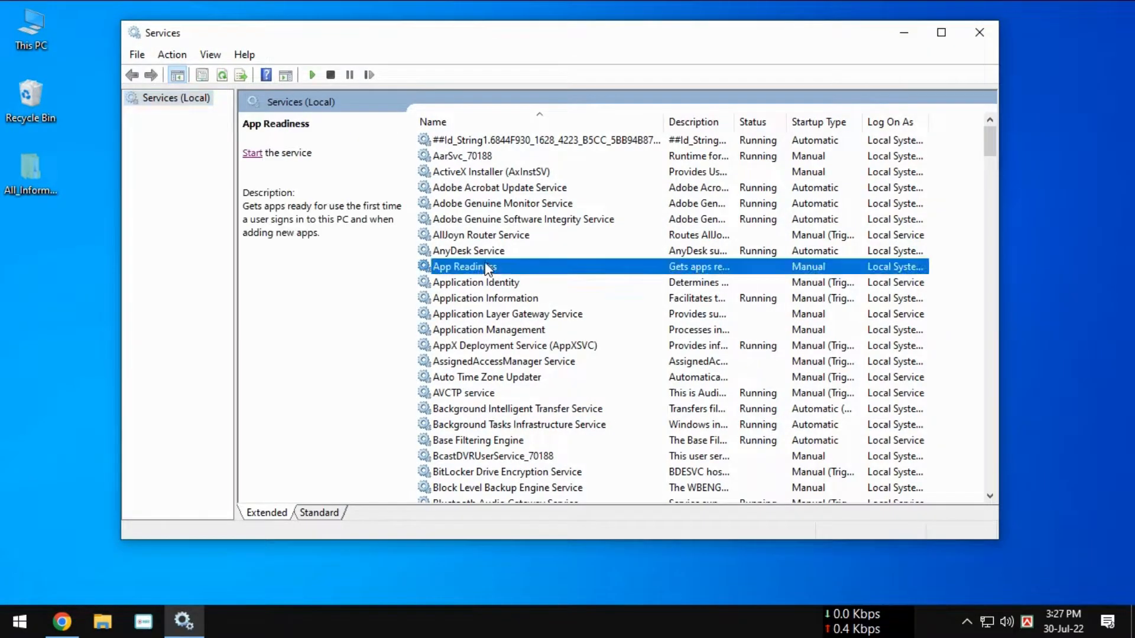
scroll(490, 267, down, 3)
scroll(493, 272, down, 6)
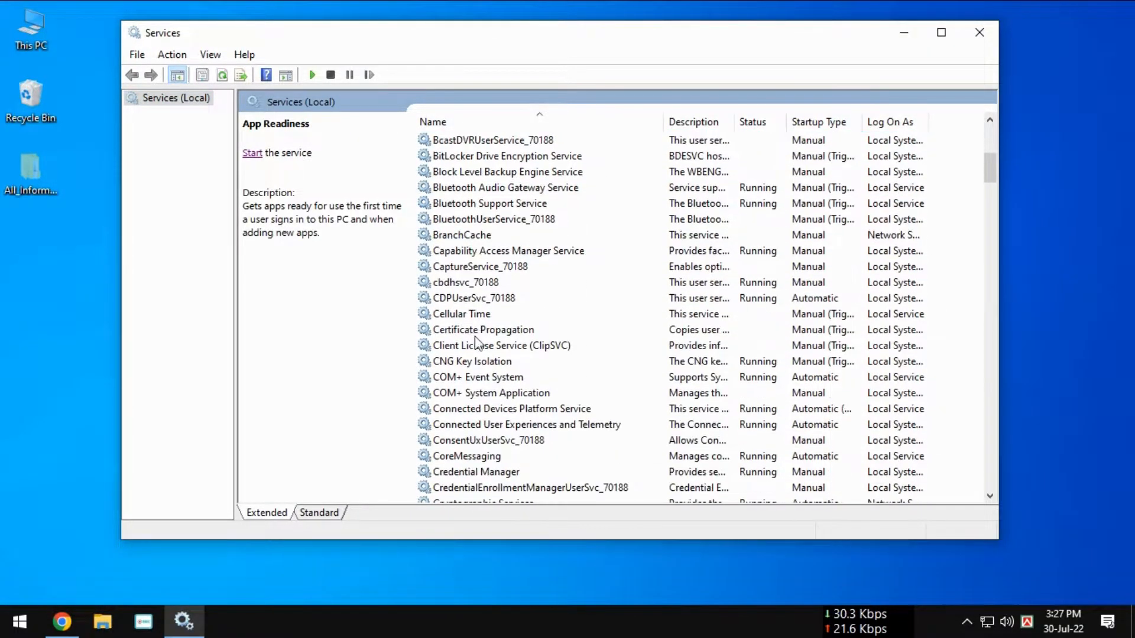
click(471, 349)
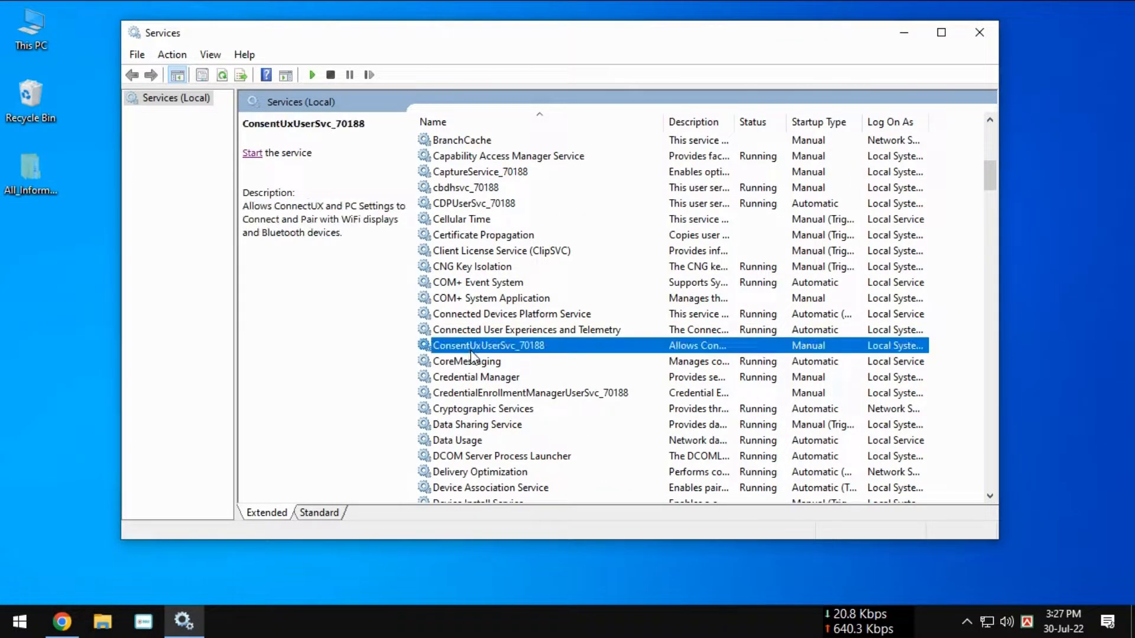
key(w)
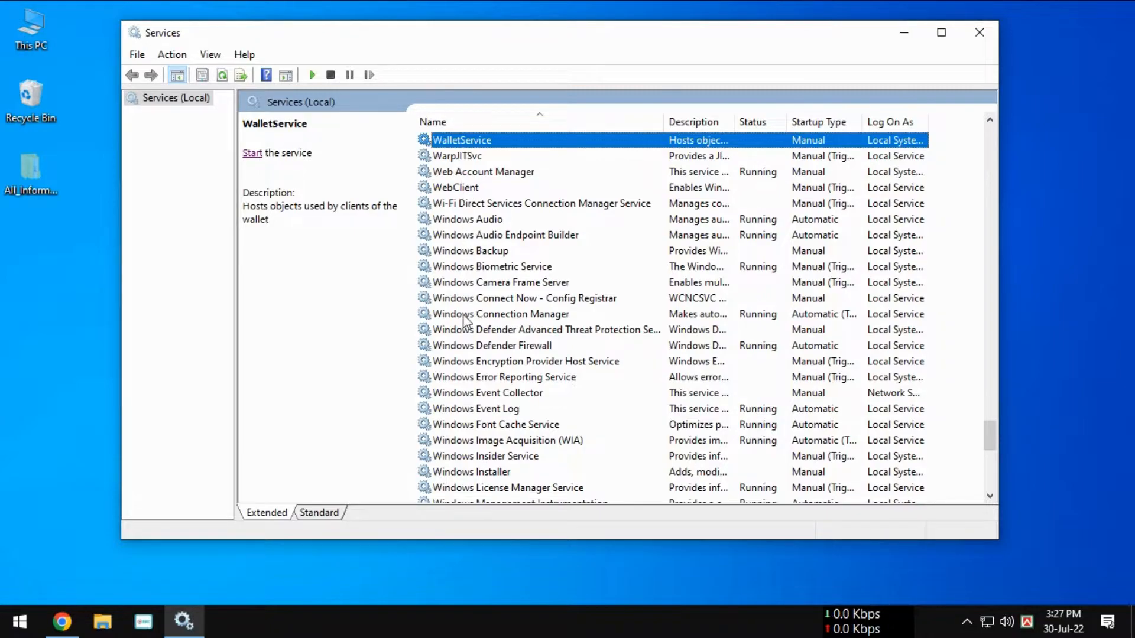
scroll(473, 385, down, 1)
scroll(474, 385, down, 5)
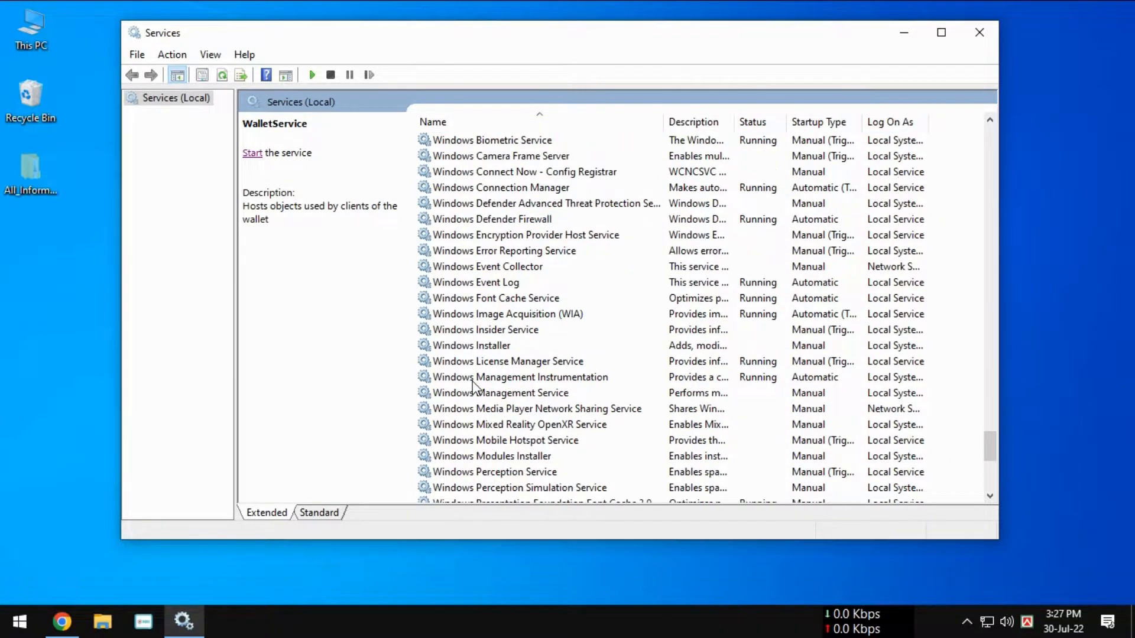
scroll(474, 385, down, 3)
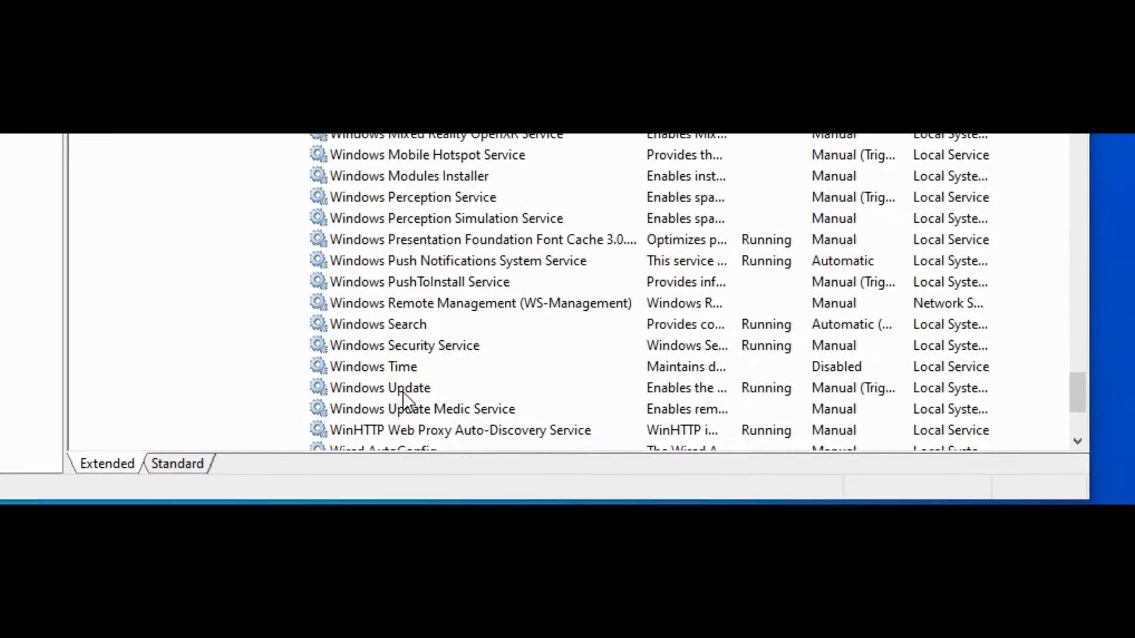
click(508, 457)
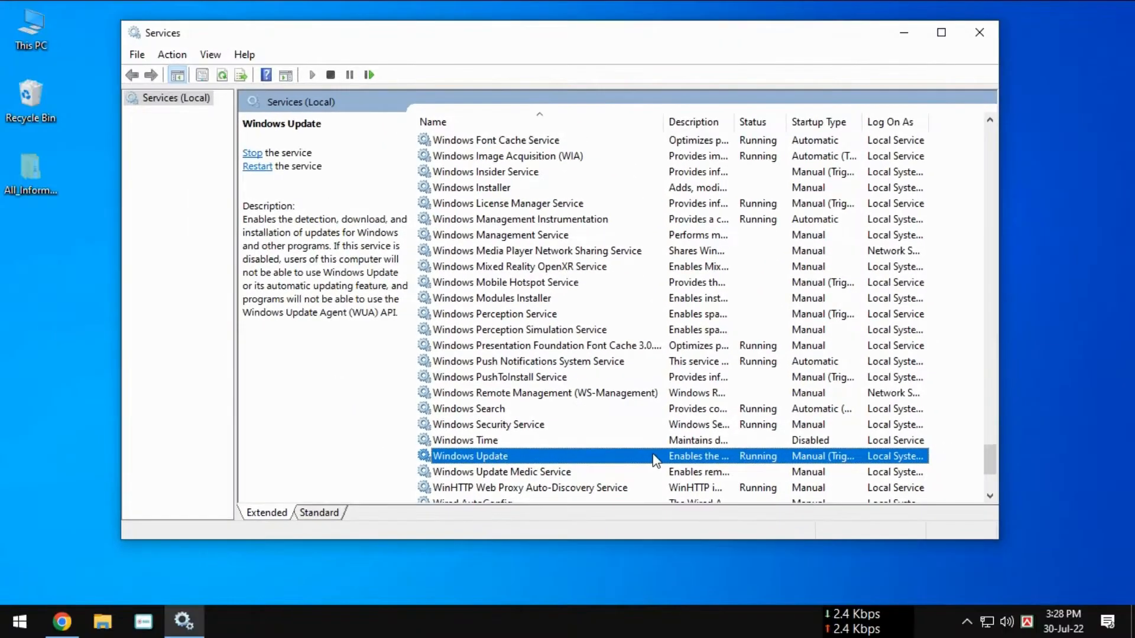
right_click(655, 457)
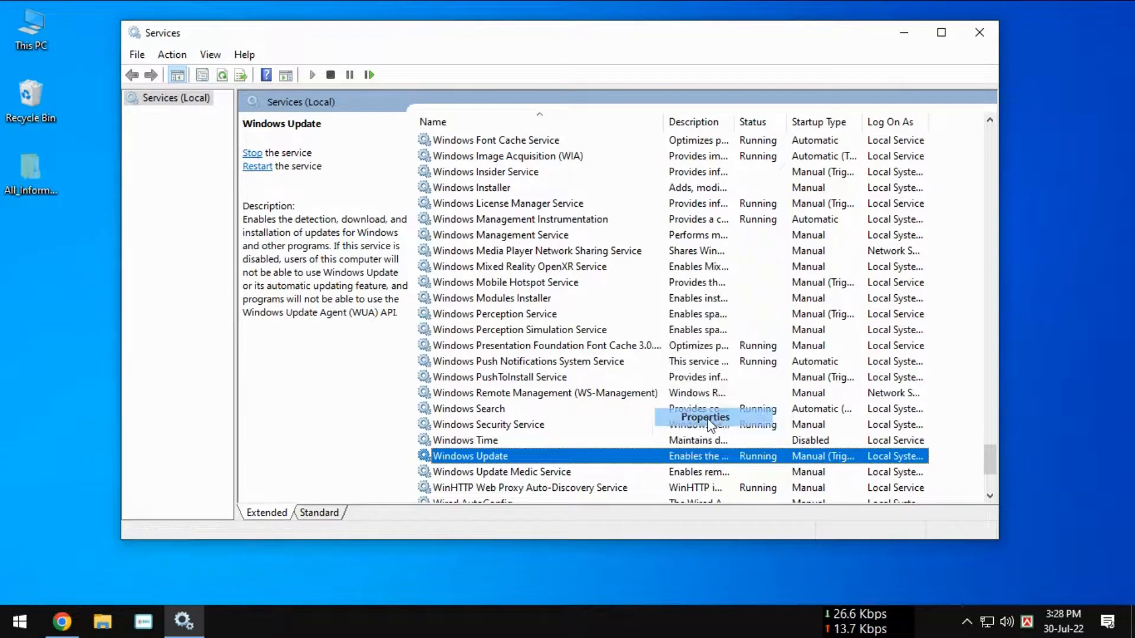
click(706, 418)
drag(577, 96, 515, 96)
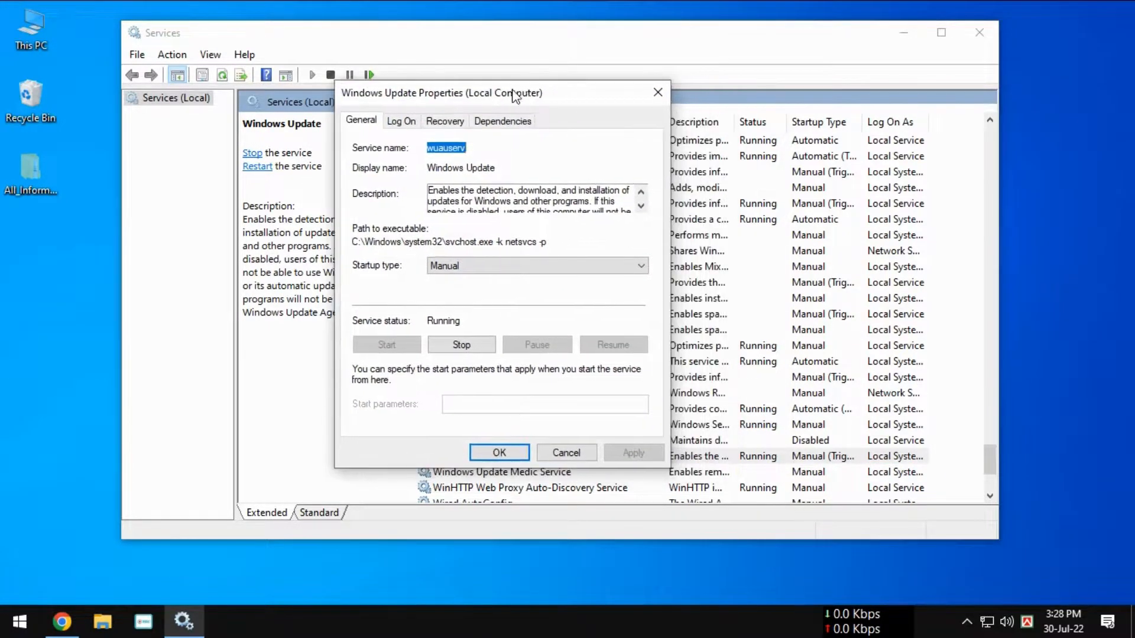
Step: Stop the Windows Update service and apply the Disabled startup type to it
click(458, 346)
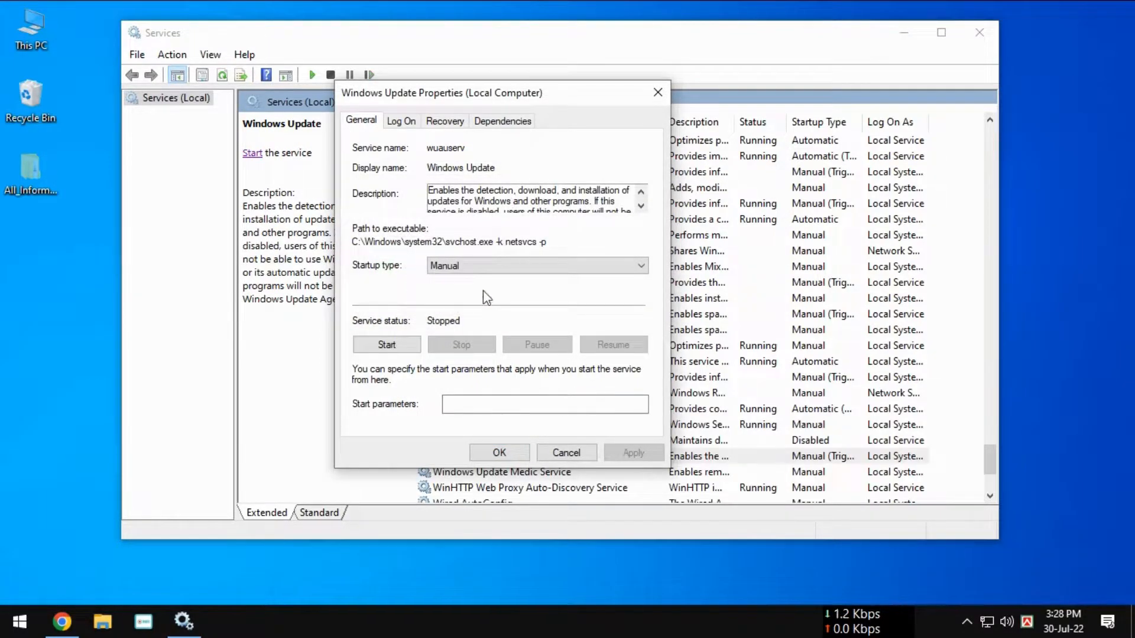
click(440, 266)
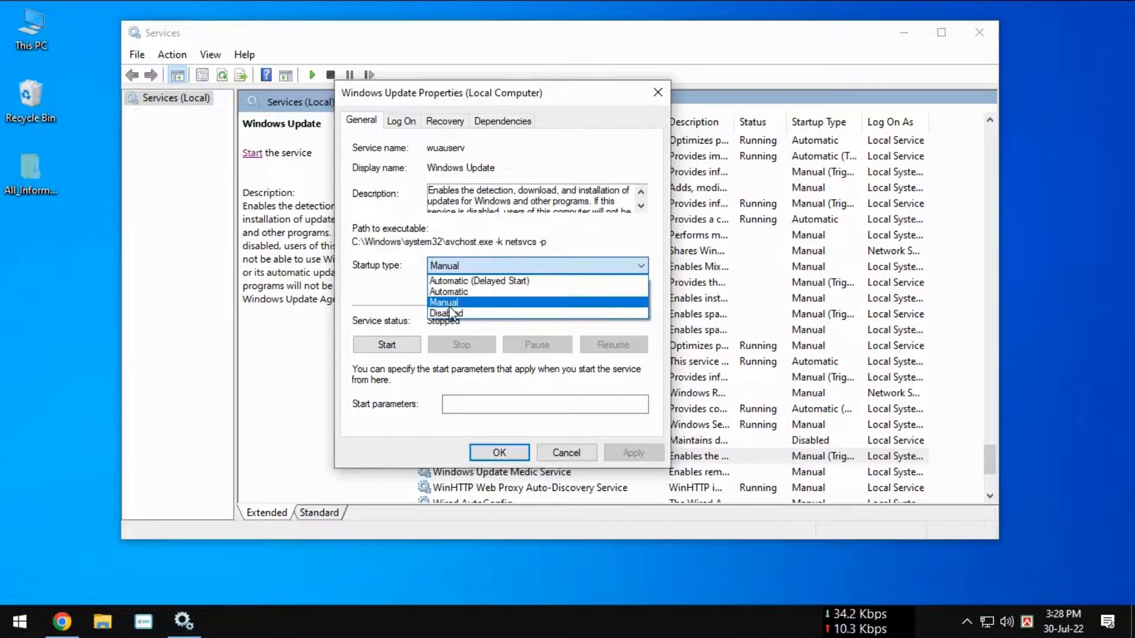
click(449, 313)
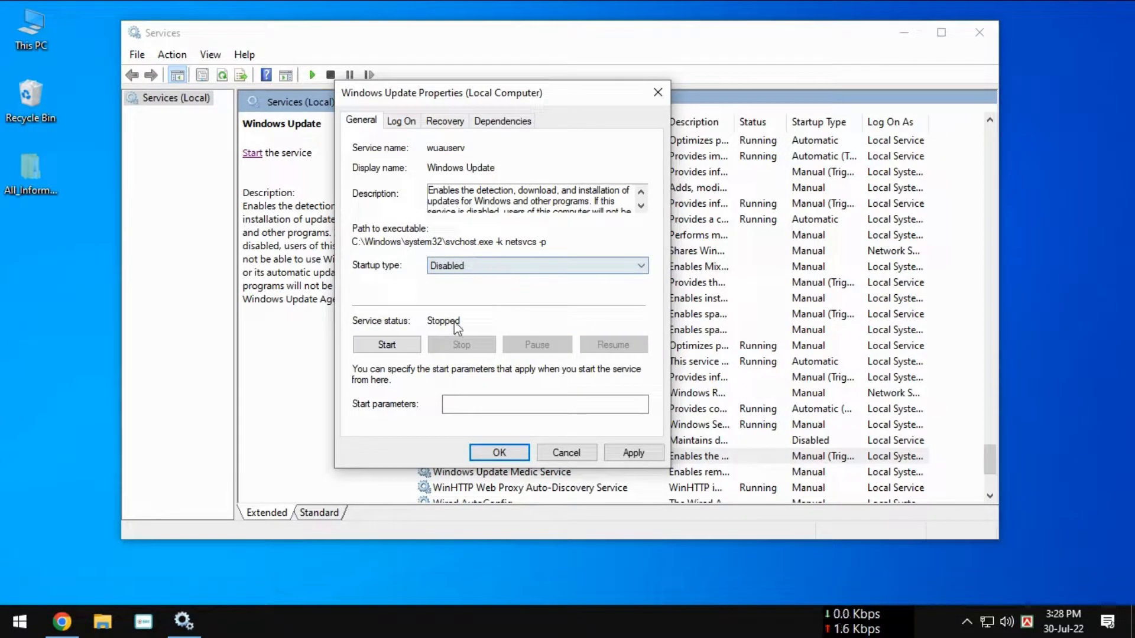
click(632, 453)
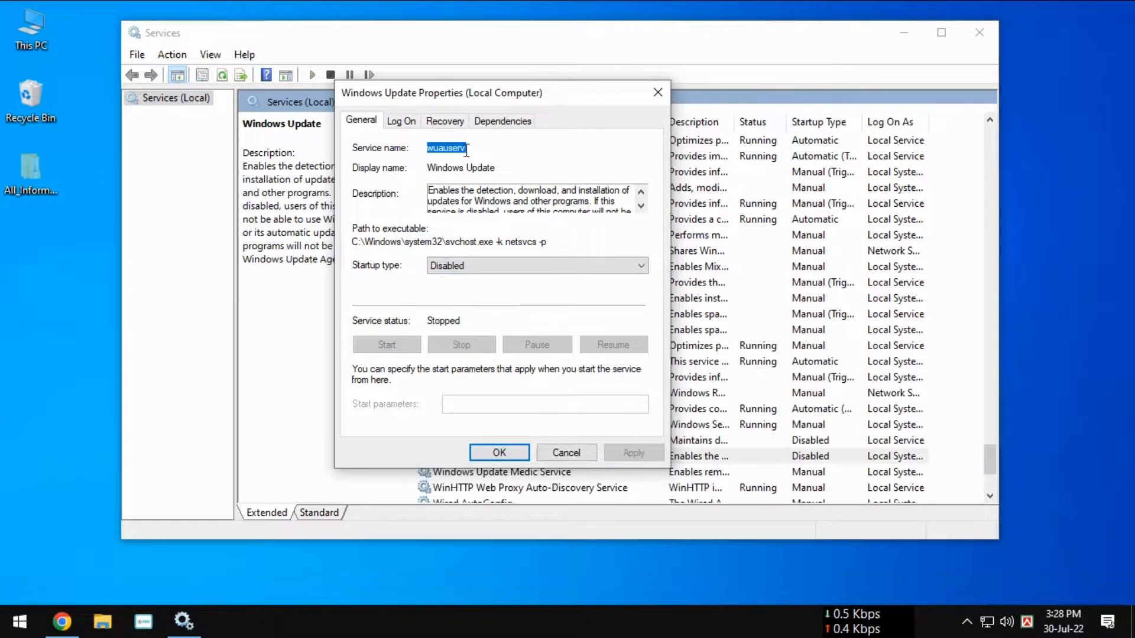
Step: In Windows Update's recovery settings, apply 0 days for the fail count reset and 0 minutes for the service restart, and close the properties
click(401, 121)
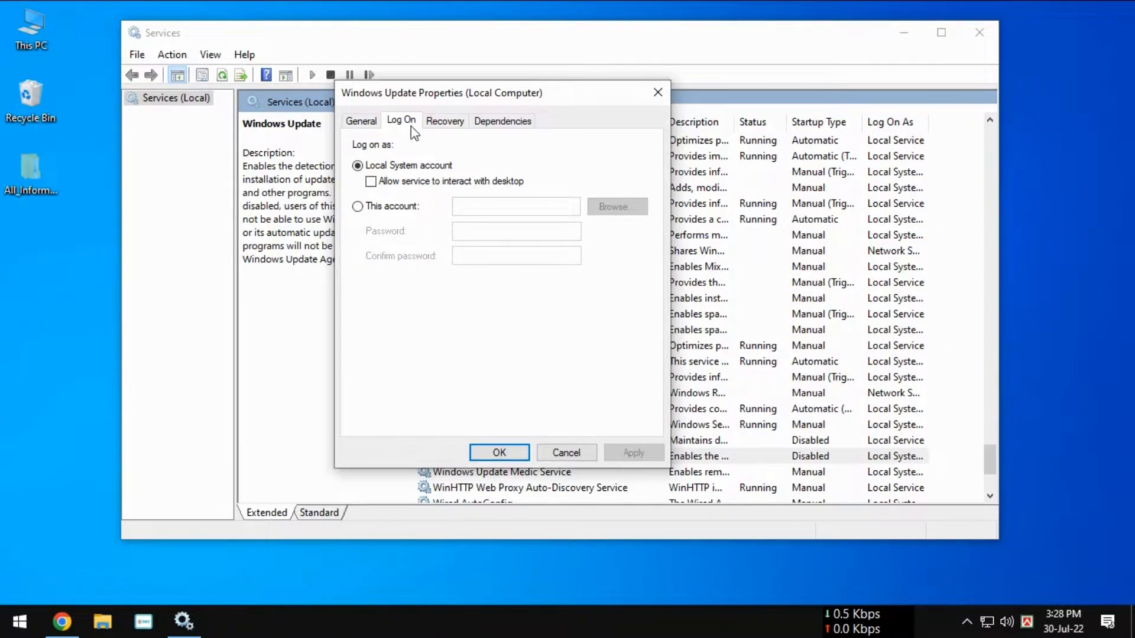
click(445, 122)
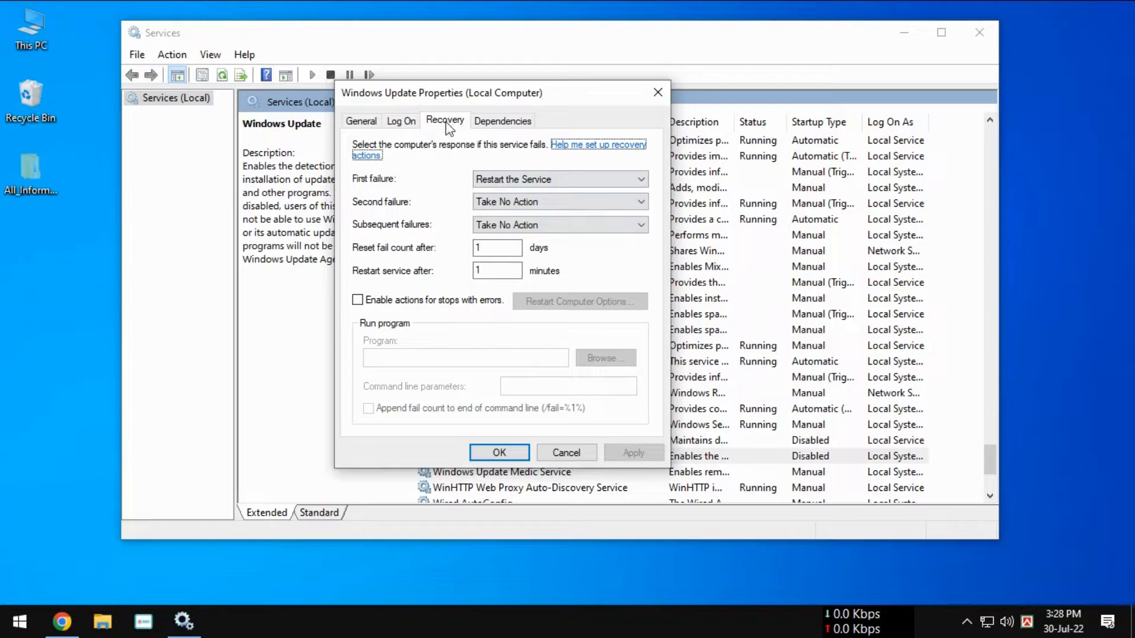
drag(496, 250, 437, 243)
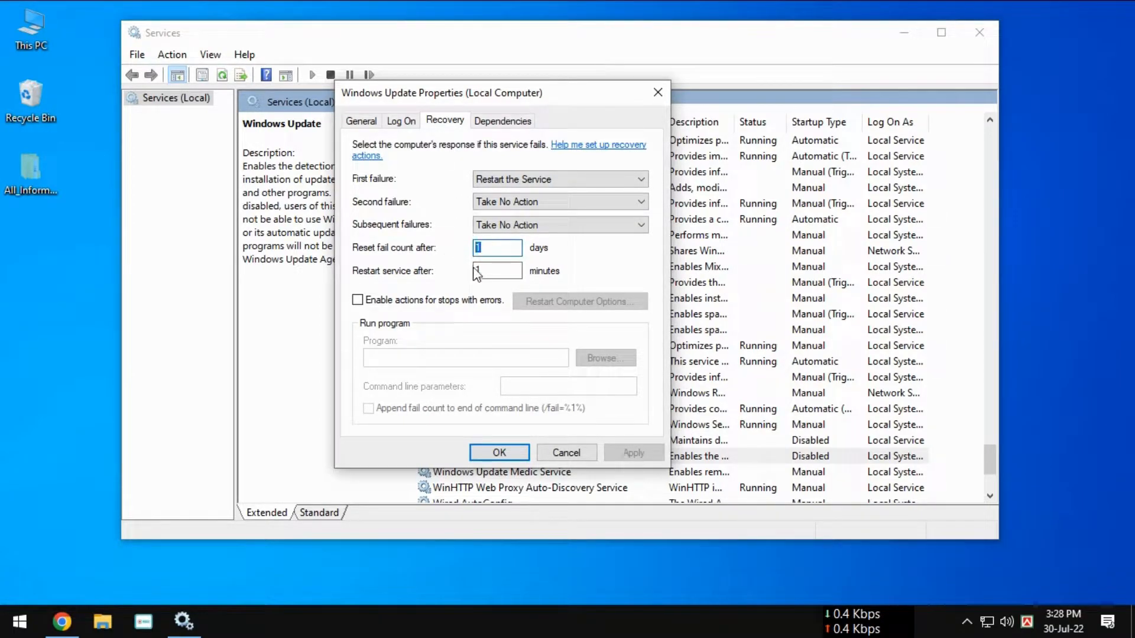
text(0)
key(Tab)
text(0)
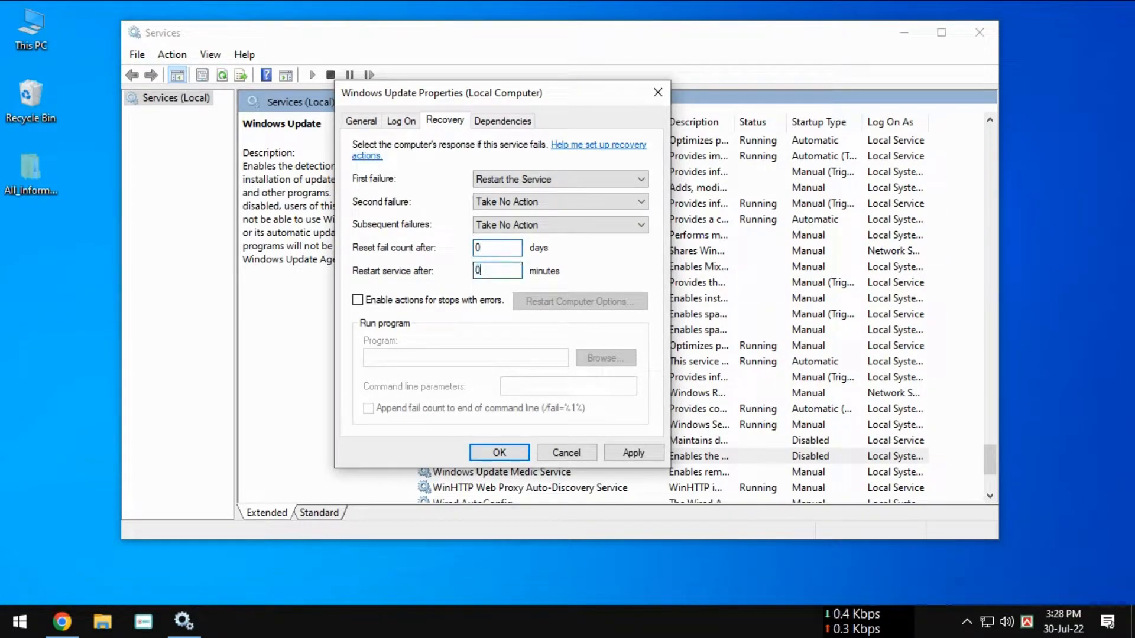
click(633, 452)
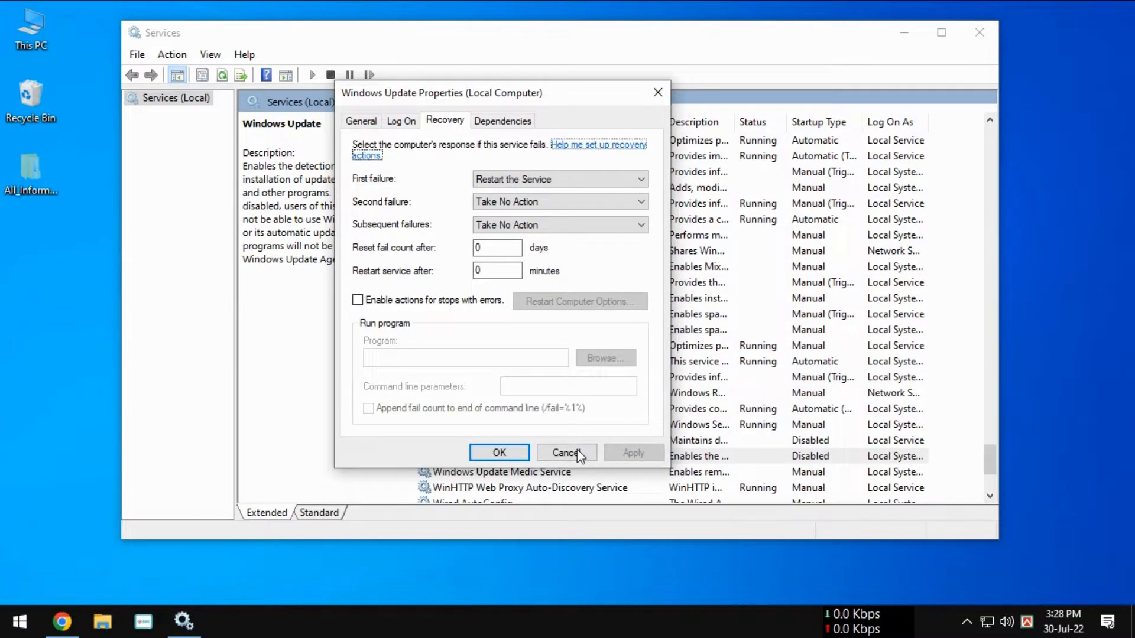
click(500, 453)
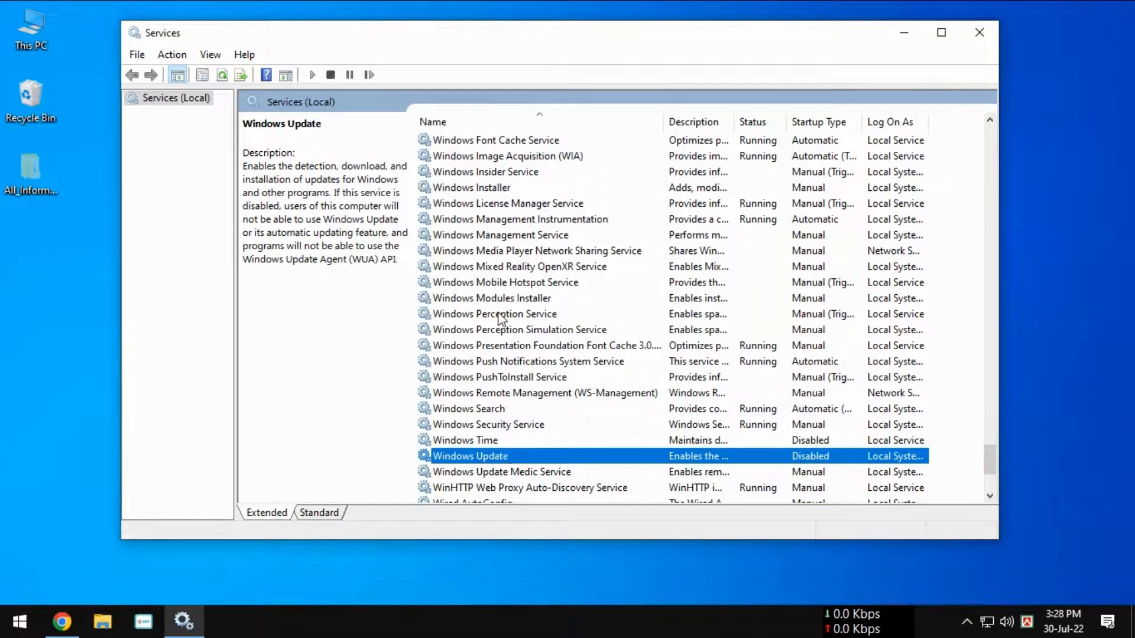
Step: Locate the Background Intelligent Transfer Service in the services list and open its properties
scroll(502, 317, up, 2)
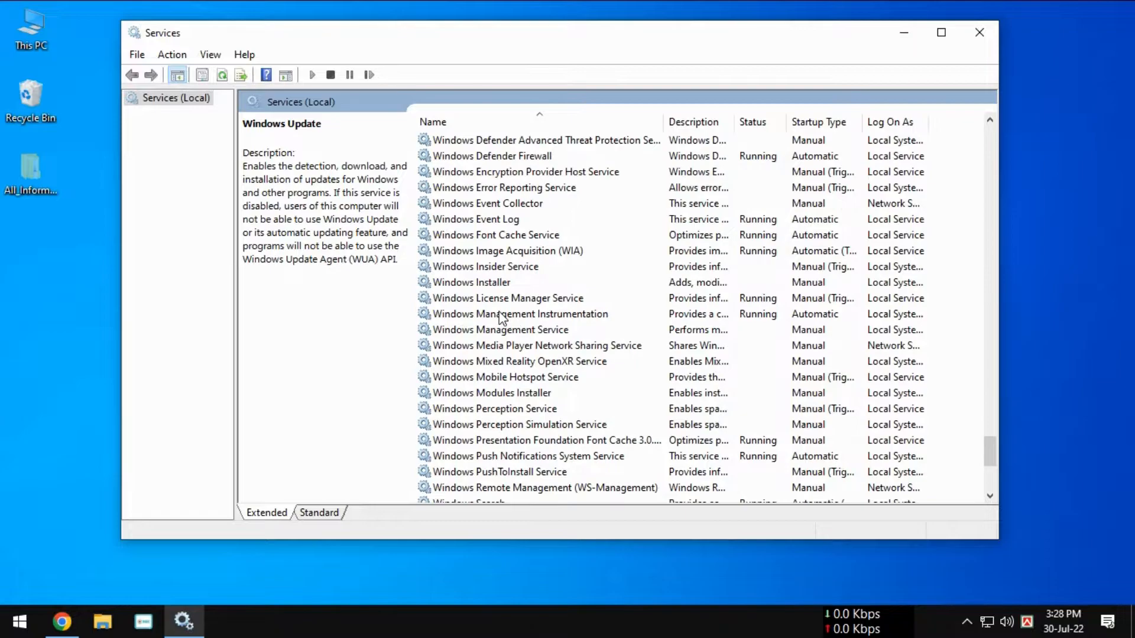
key(b)
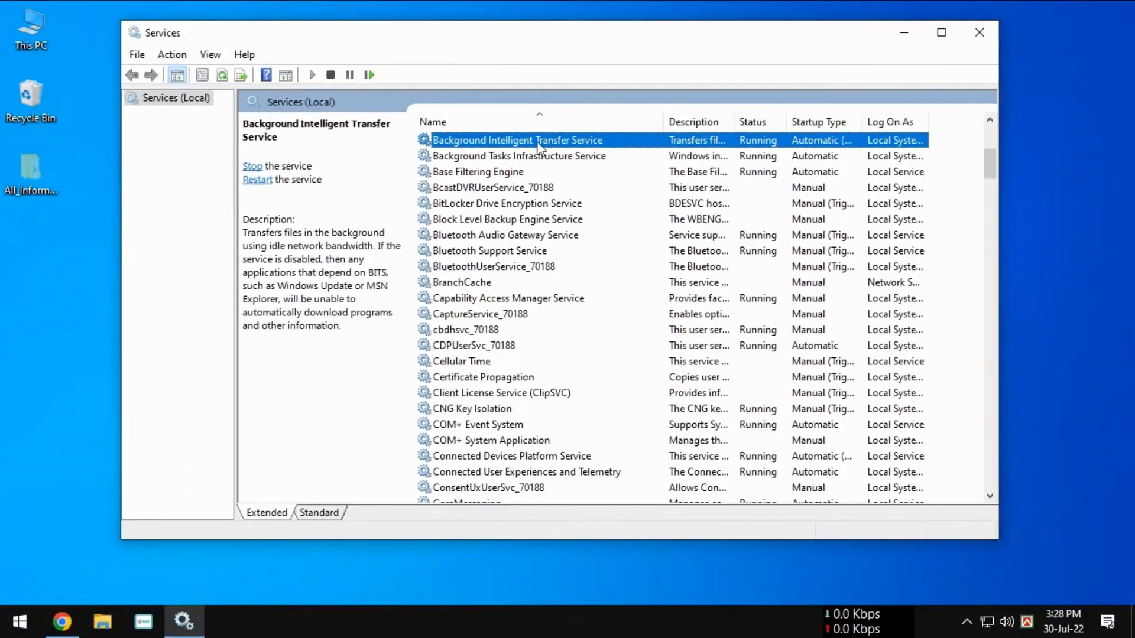
right_click(538, 148)
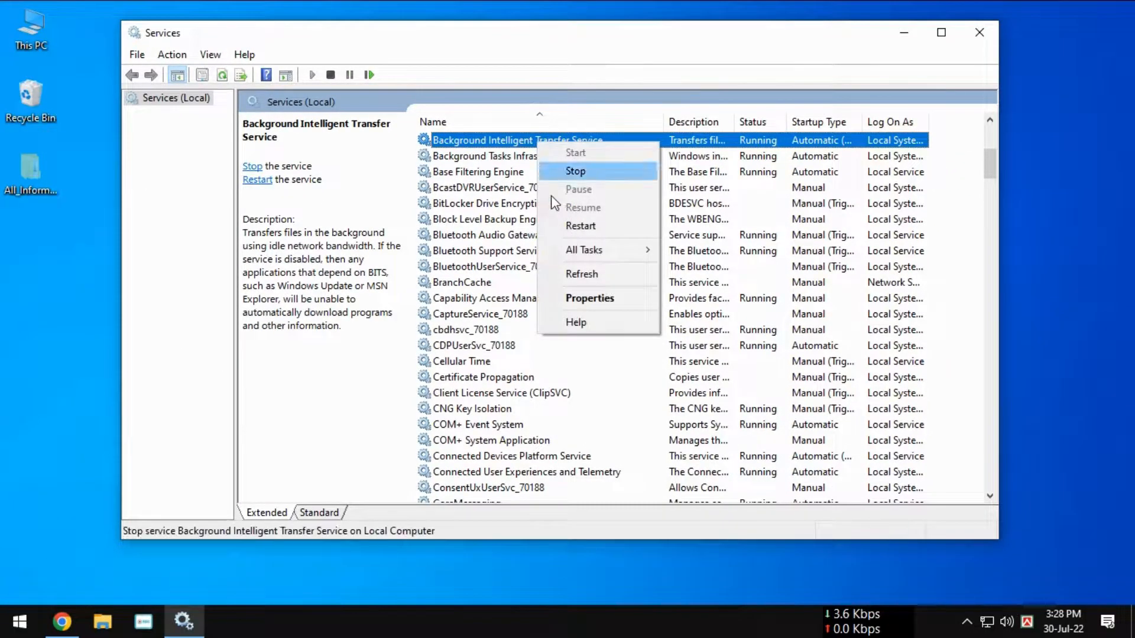
click(573, 298)
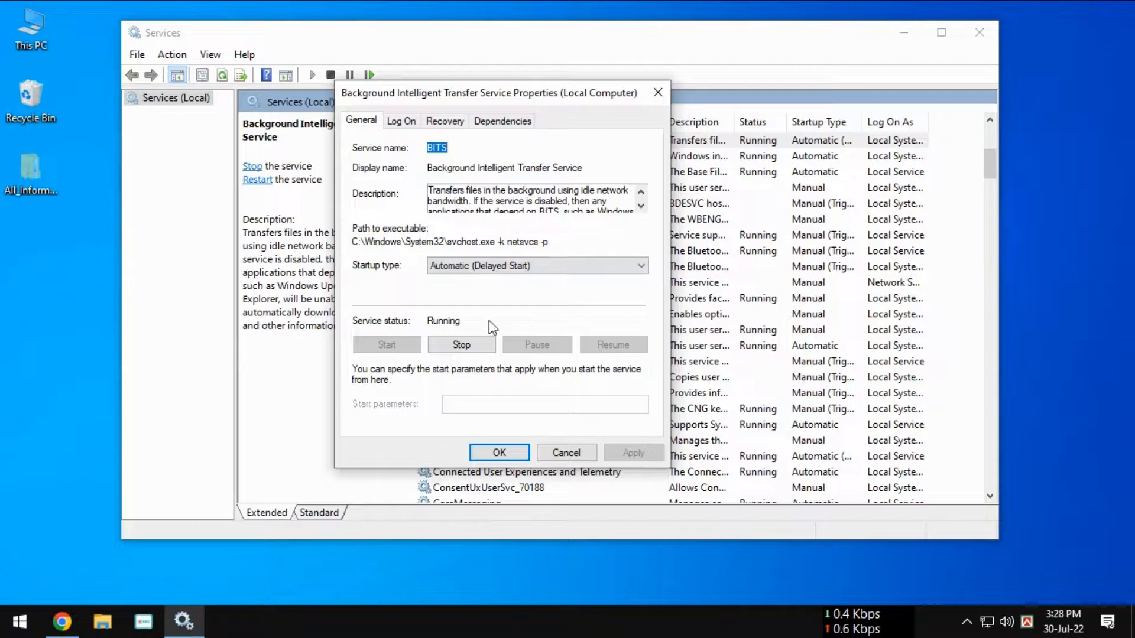
Step: Stop the Background Intelligent Transfer Service and apply the Disabled startup type to it
click(464, 346)
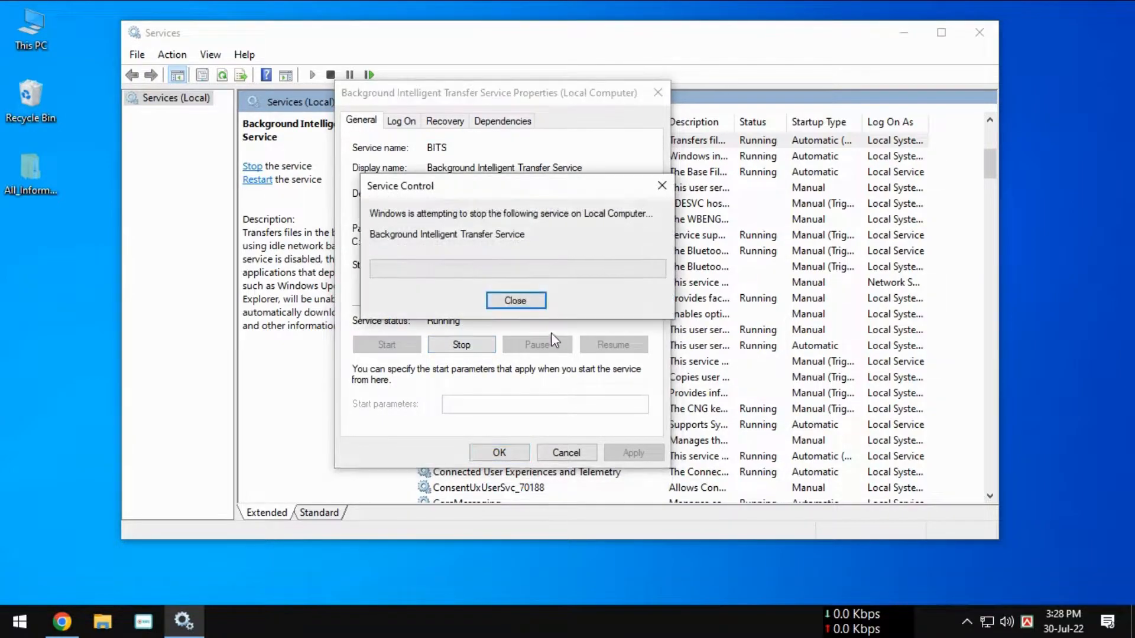
click(473, 266)
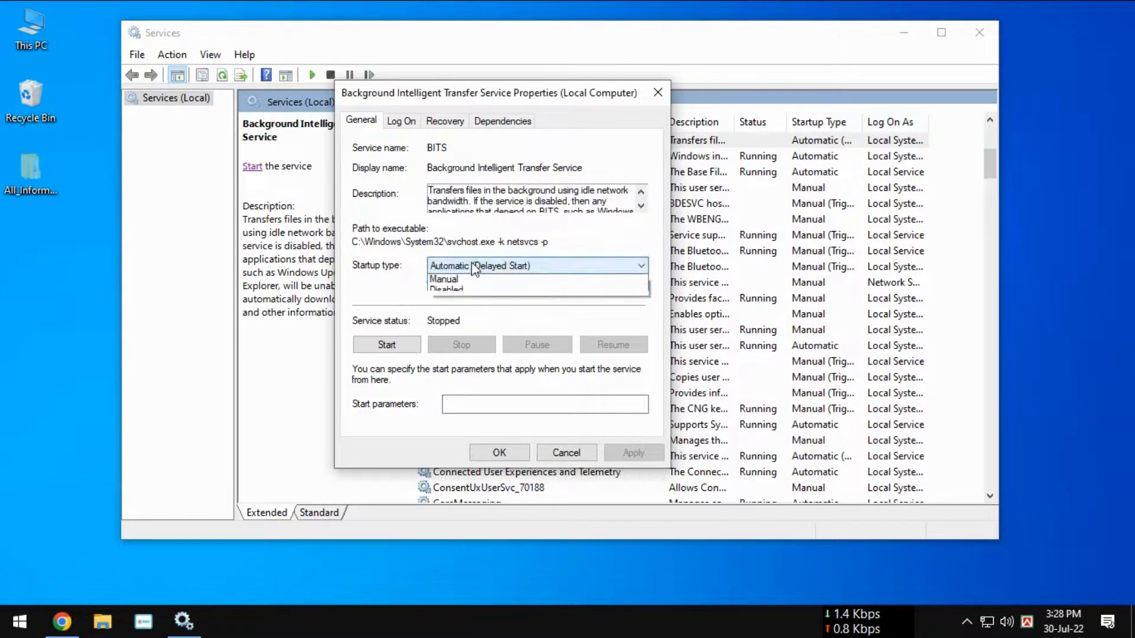
click(467, 313)
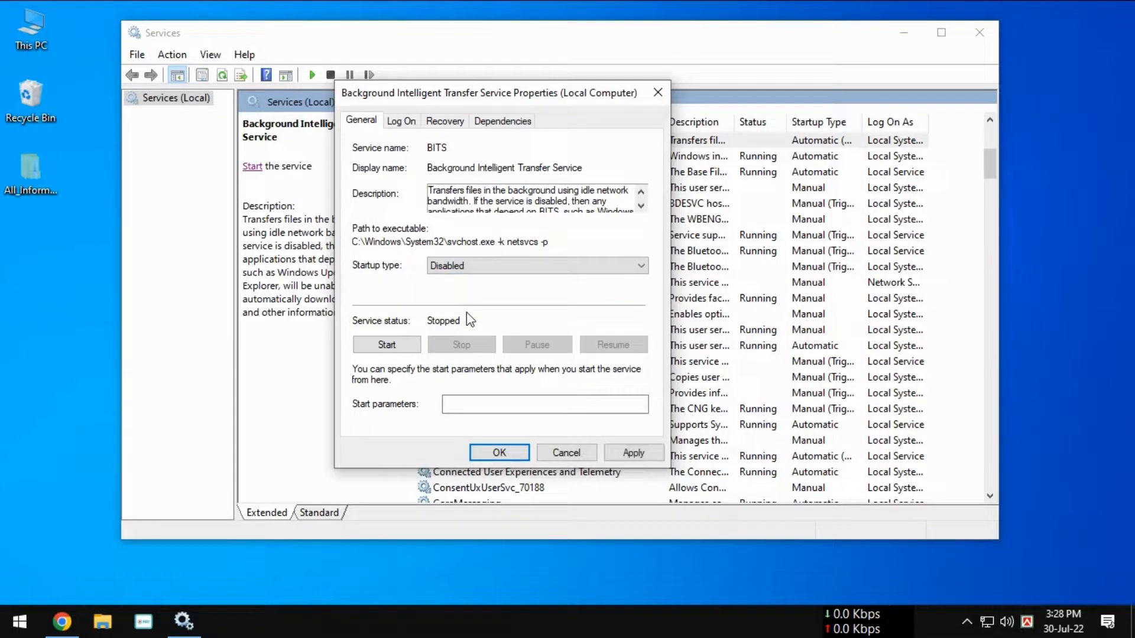
click(632, 454)
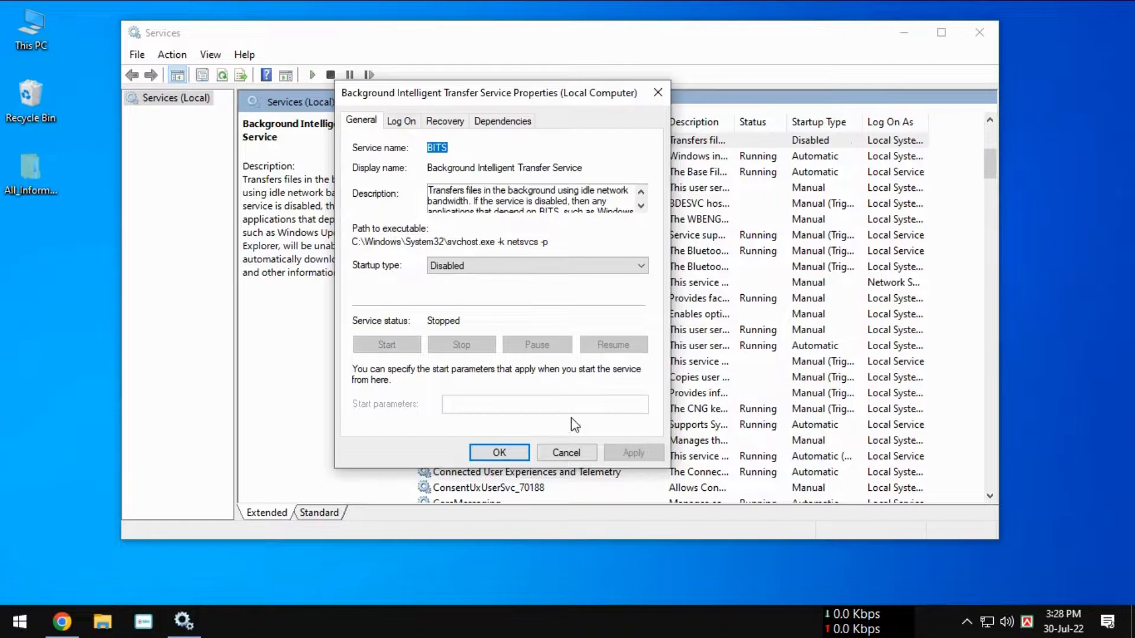
Step: Close the Background Intelligent Transfer Service properties and the Services window
click(512, 452)
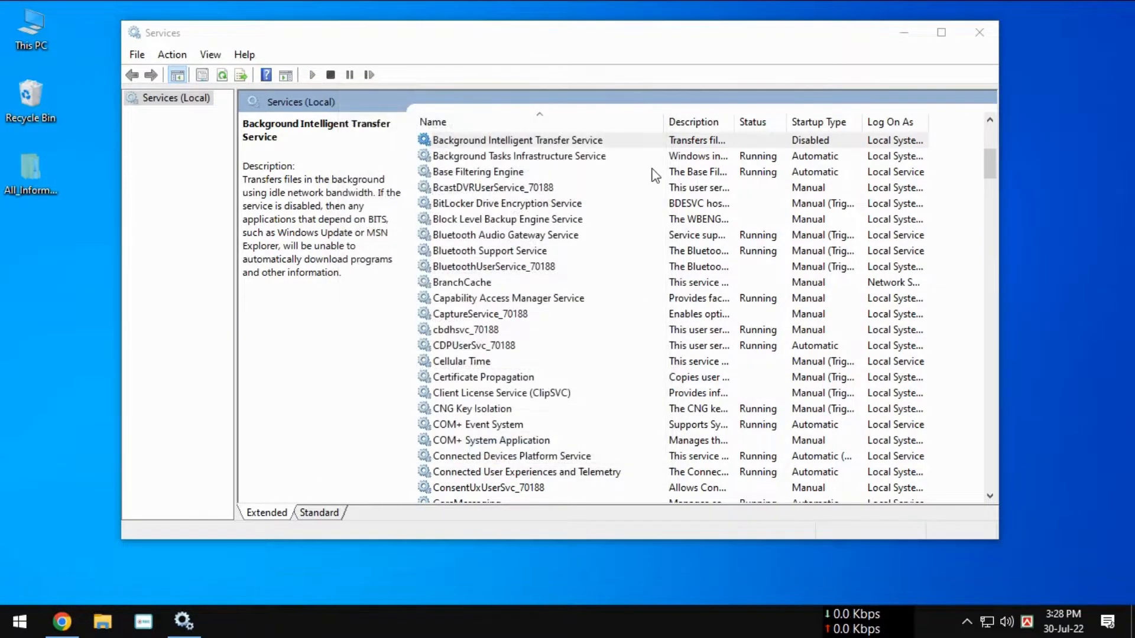
click(972, 39)
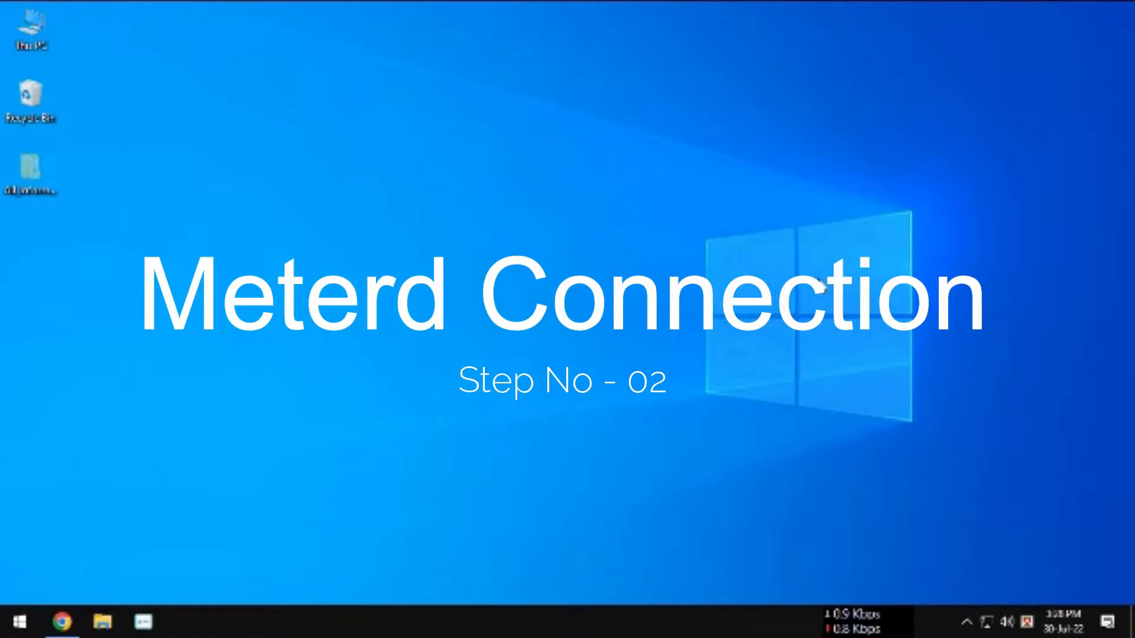
Step: In Windows Settings, open the Ethernet network's properties under Network & Internet, set it as a metered connection, and close Settings
click(27, 618)
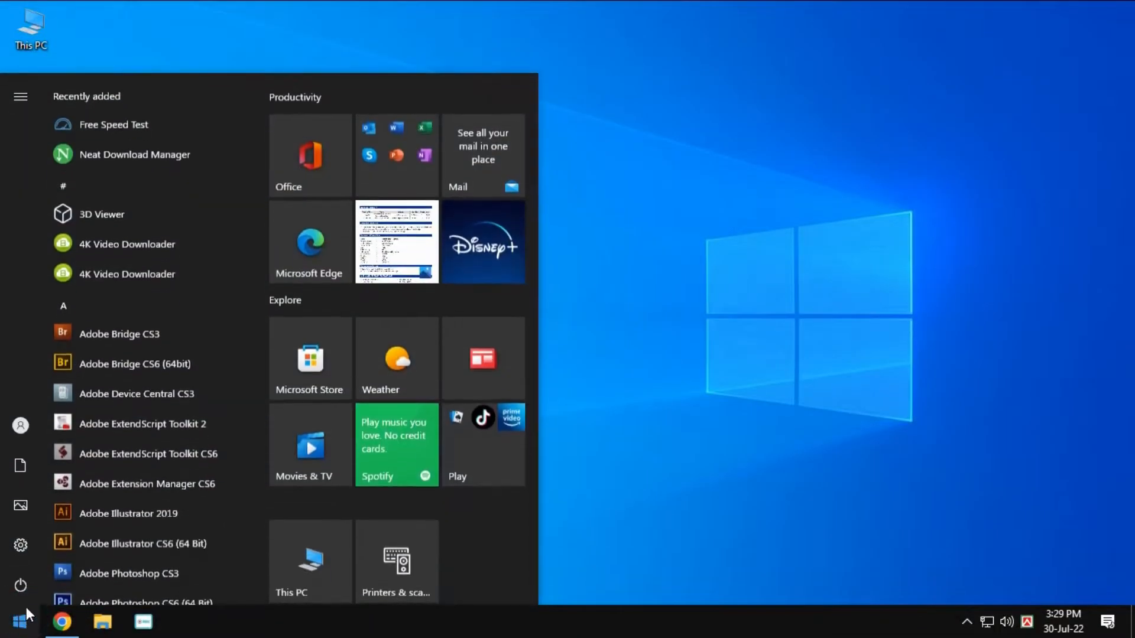
click(25, 544)
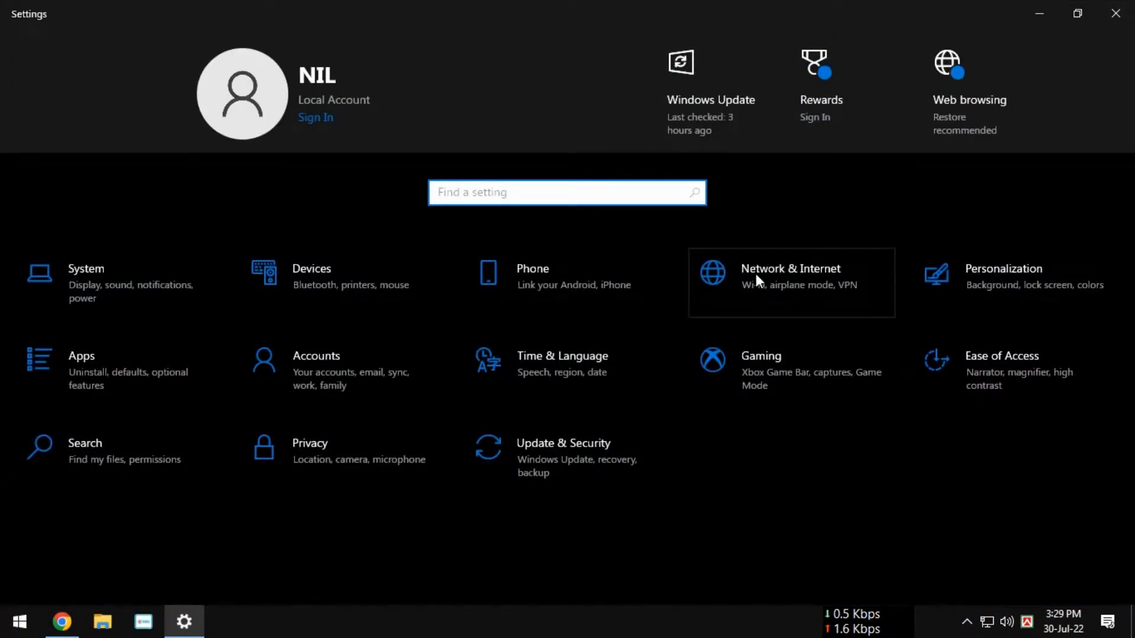
click(801, 273)
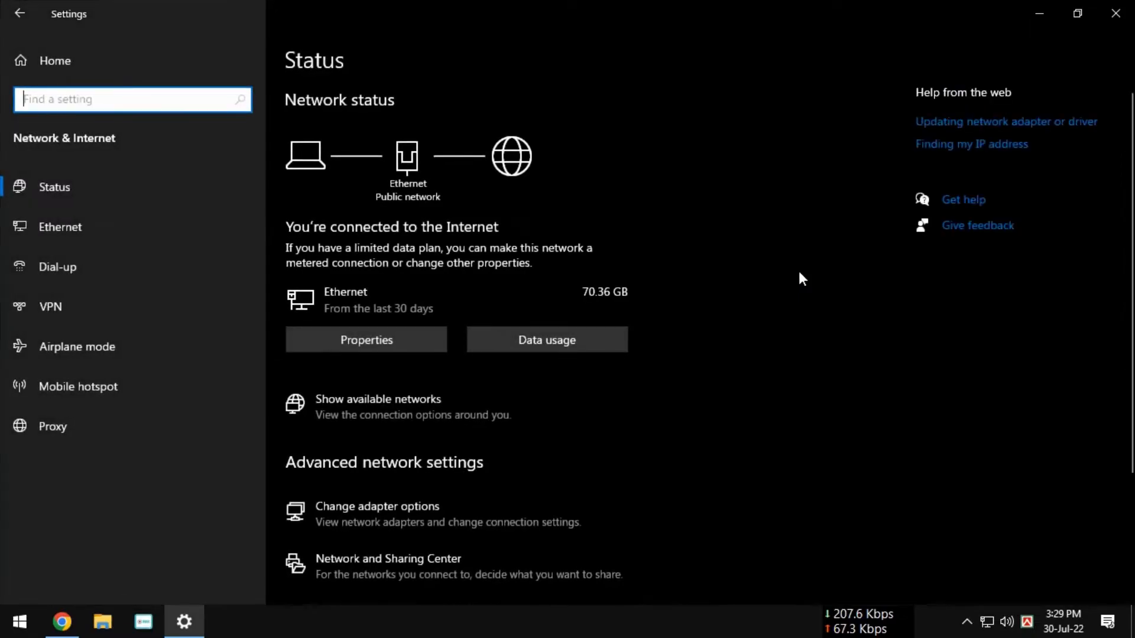
click(105, 227)
click(416, 115)
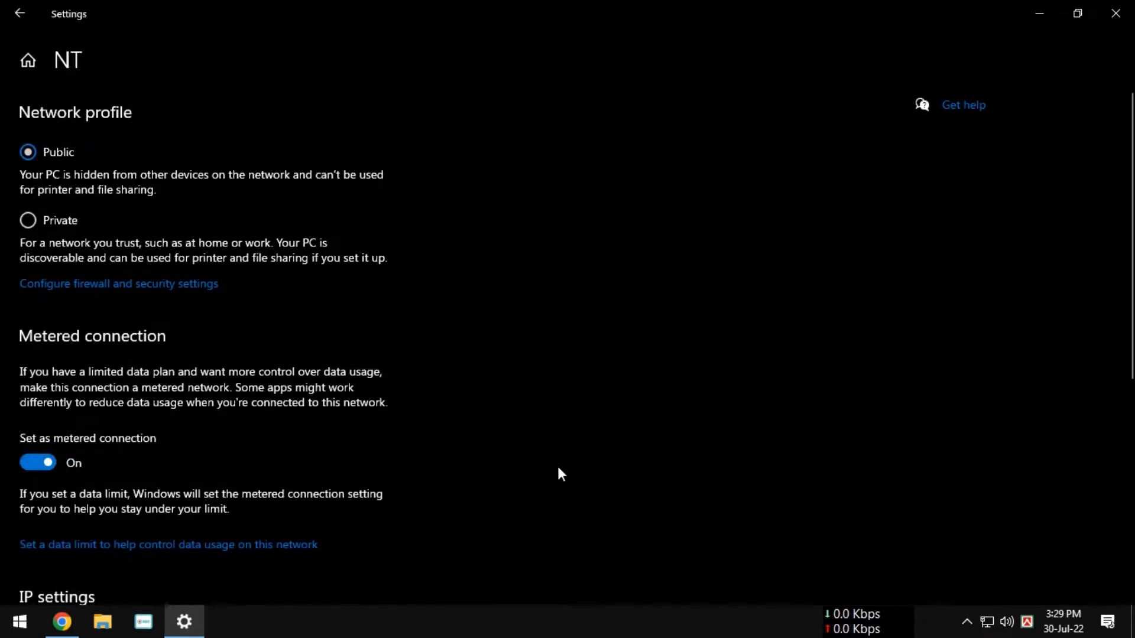
click(1116, 13)
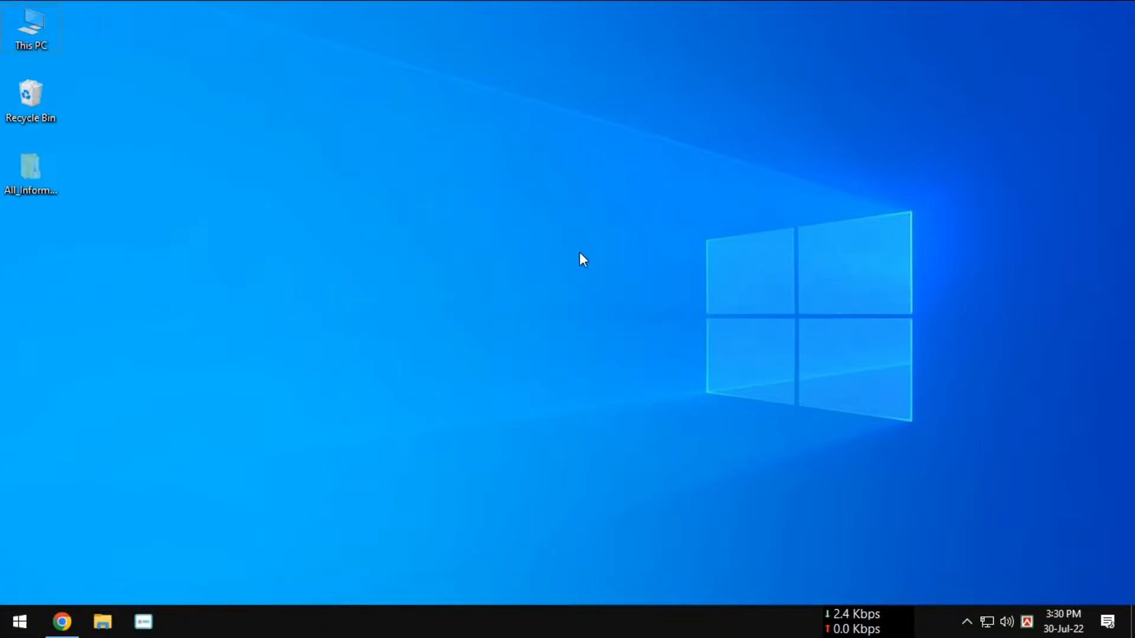
Step: Search Windows for "registry Editor" and open the Registry Editor
key(super)
text(regi)
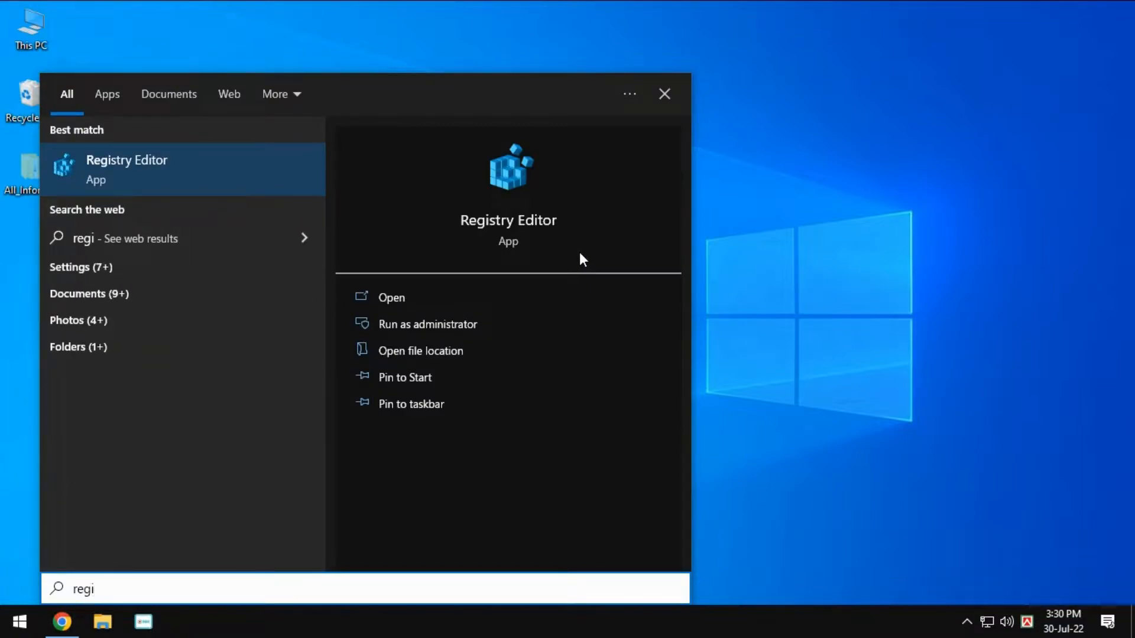
text(stry Editor)
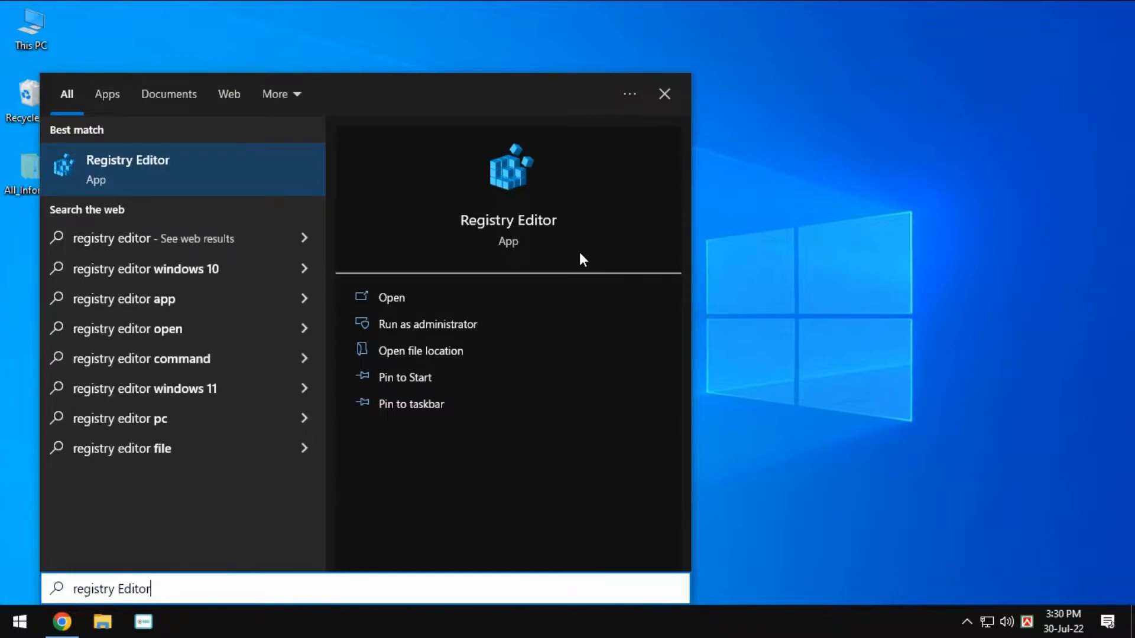
click(160, 165)
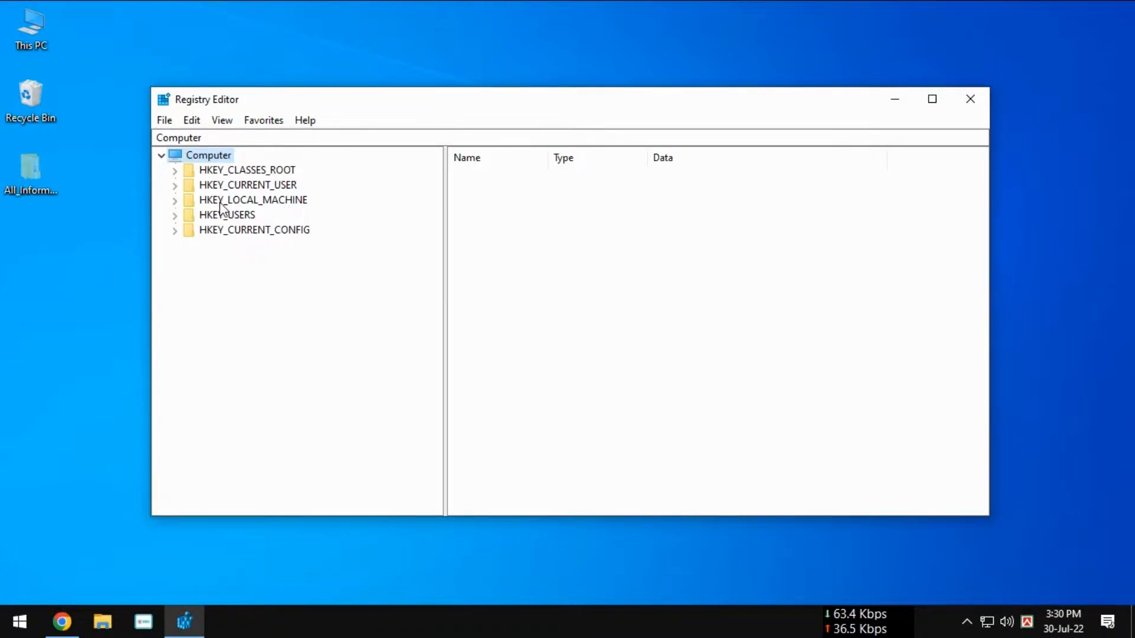
Step: Expand the registry tree to HKEY_LOCAL_MACHINE\SOFTWARE\Policies\Microsoft
click(248, 201)
double_click(262, 202)
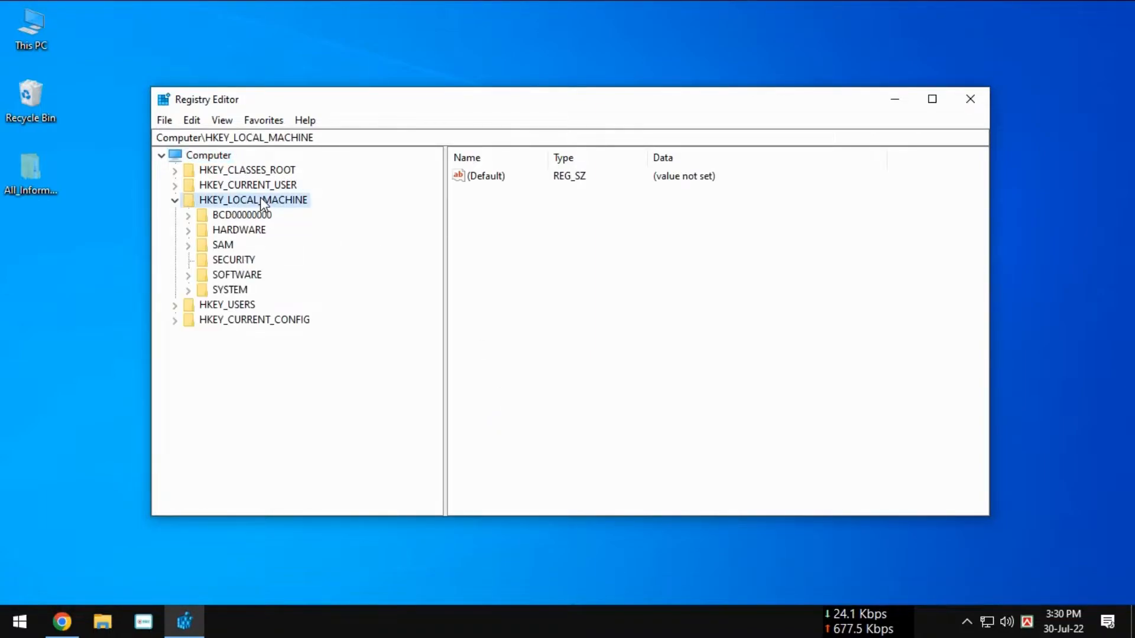
double_click(235, 276)
scroll(299, 430, down, 1)
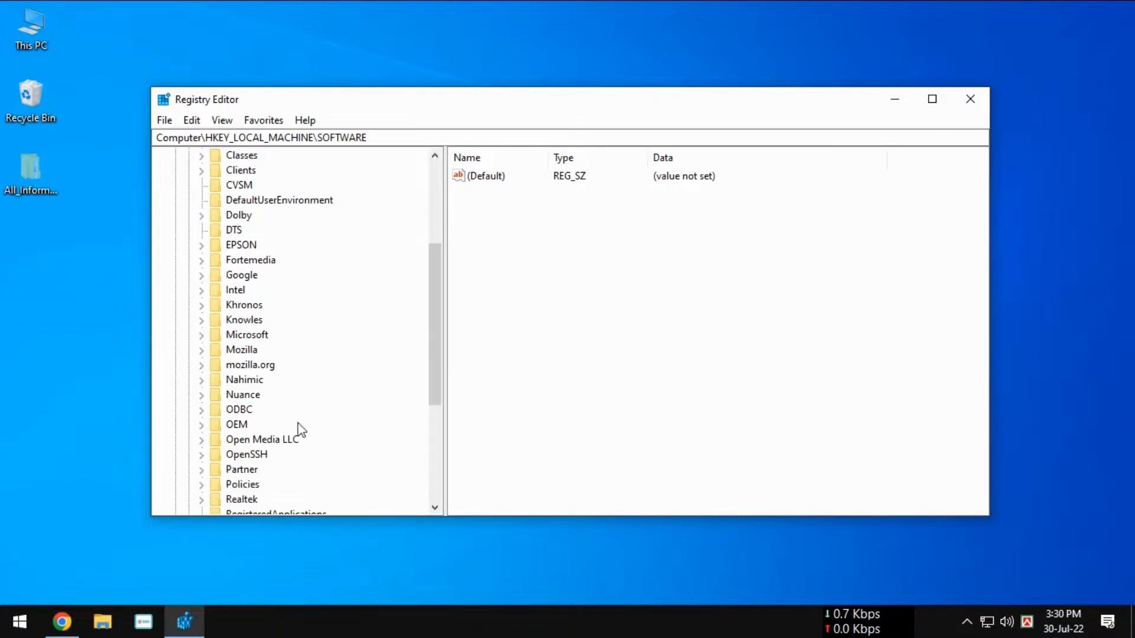
scroll(299, 431, down, 5)
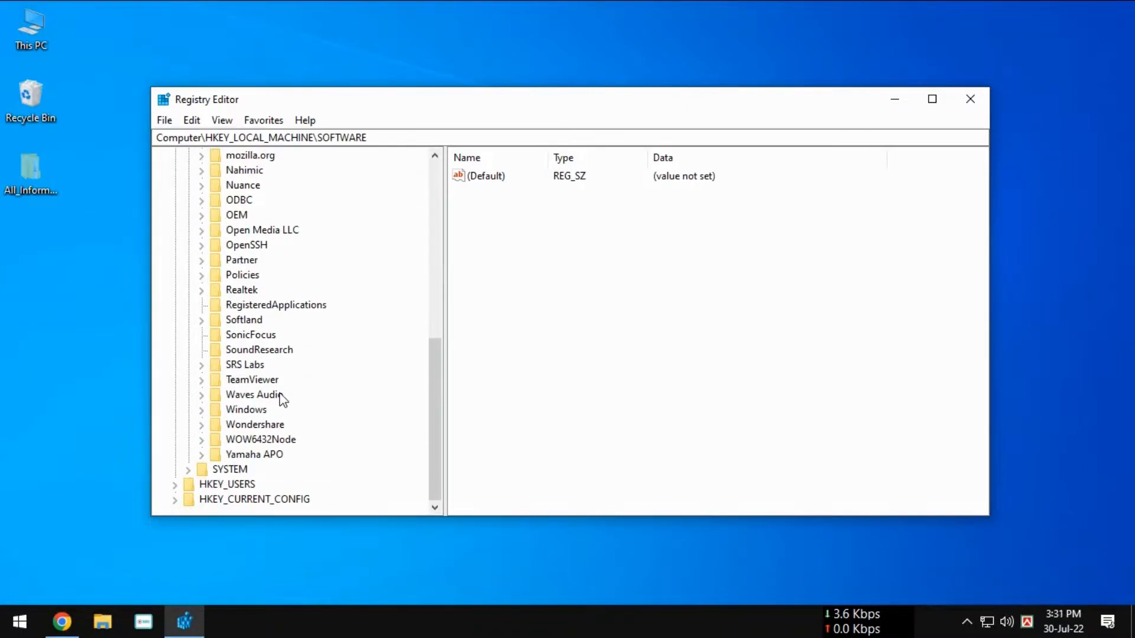
scroll(283, 400, up, 2)
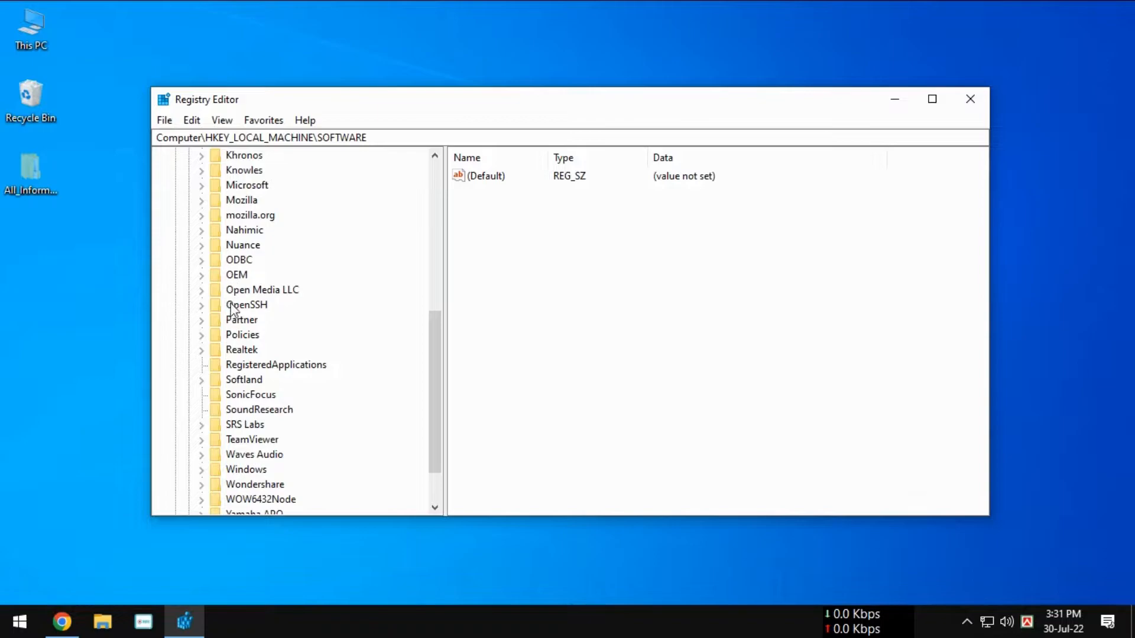
double_click(248, 334)
scroll(260, 342, down, 2)
double_click(261, 306)
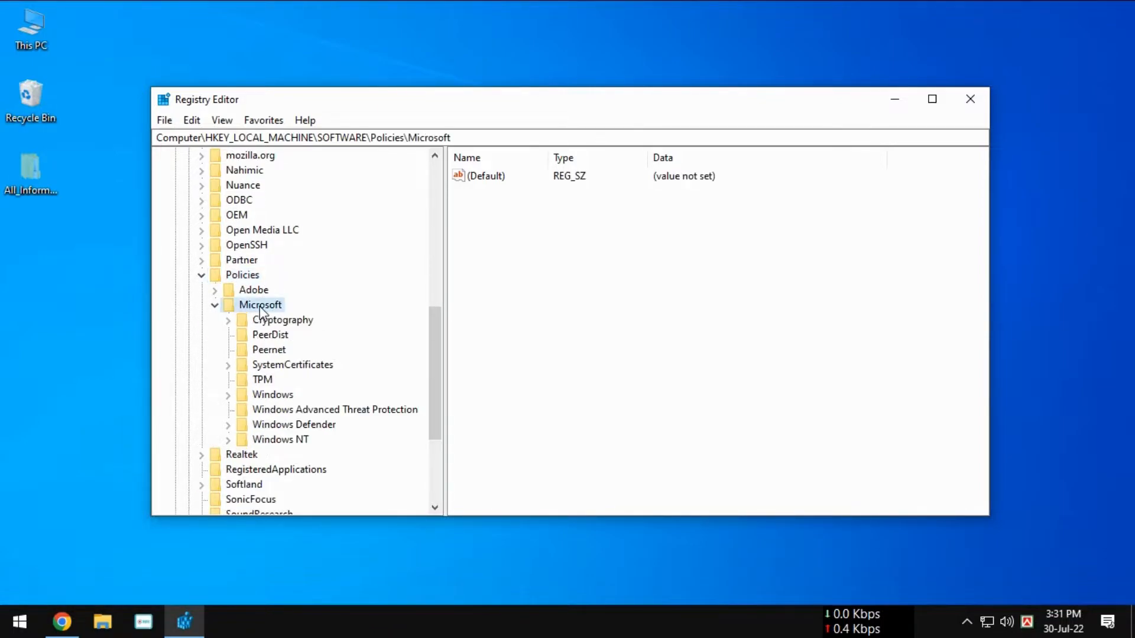
Step: Create a new key named MicrosoftUpdate under the Policies\Microsoft key
scroll(313, 317, down, 1)
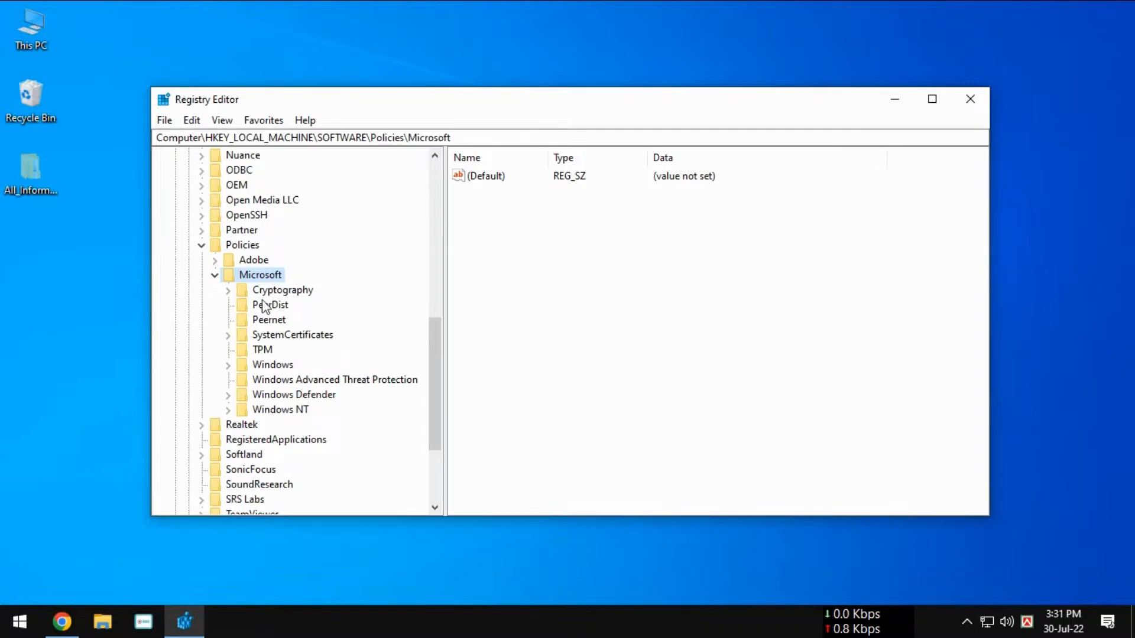
right_click(267, 275)
mouse_move(347, 300)
click(489, 301)
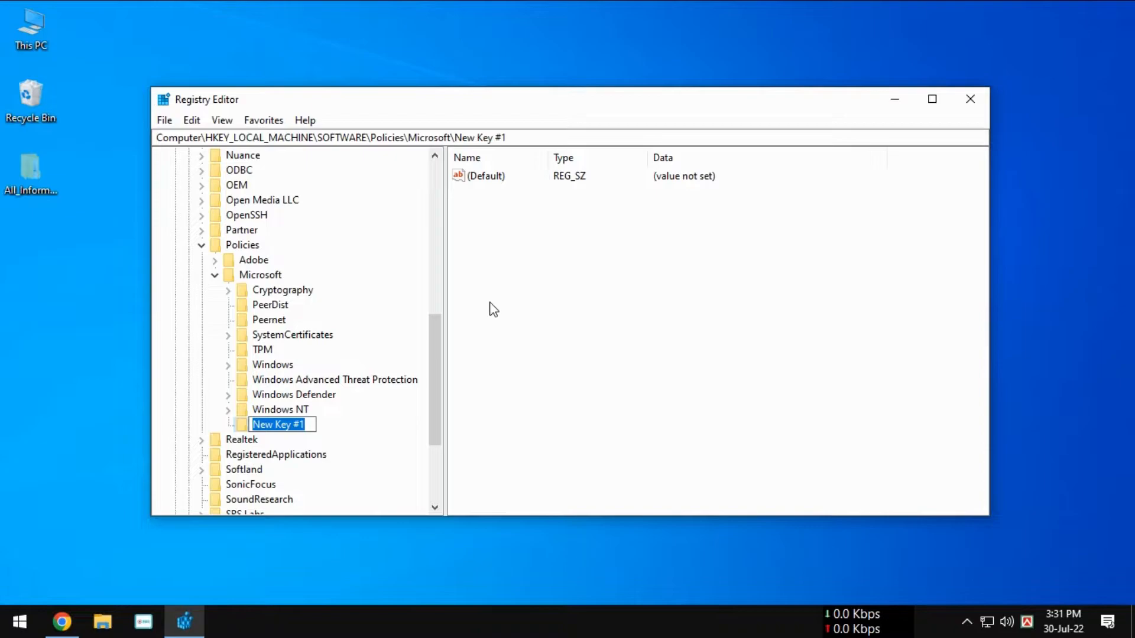
text(MicrosoftUpdate)
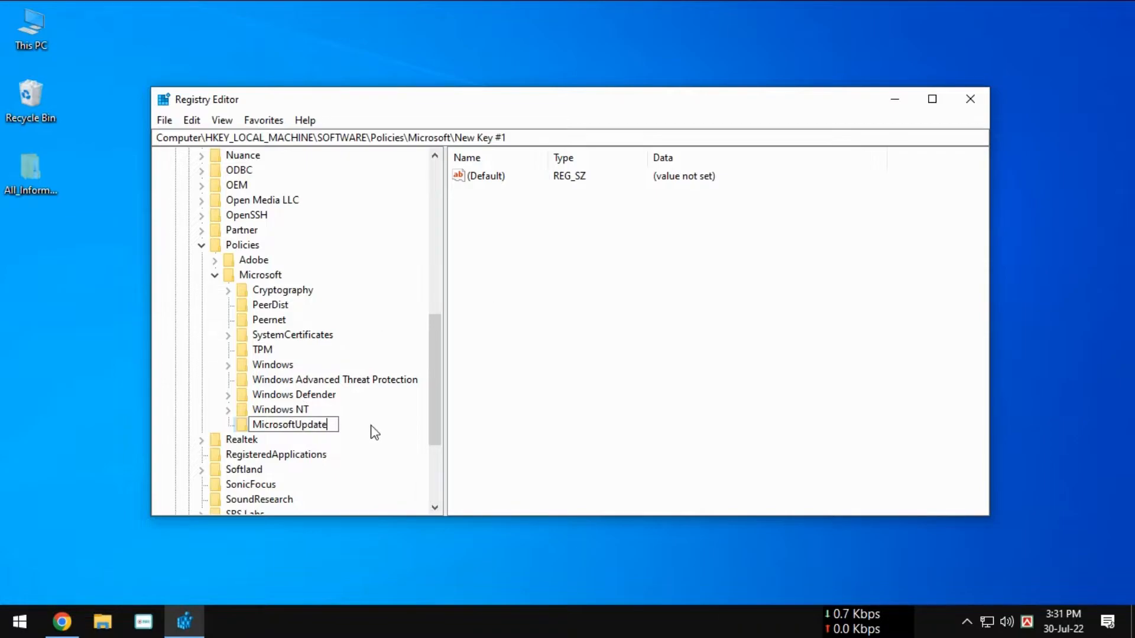
key(Return)
Step: Create a subkey named AU inside the MicrosoftUpdate key
right_click(316, 430)
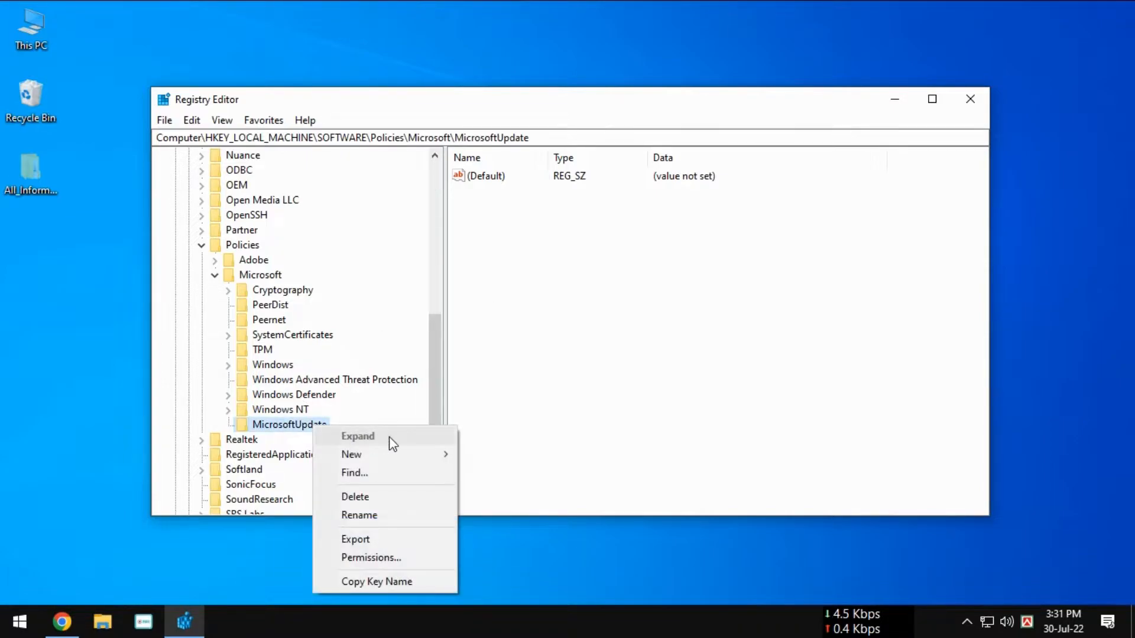
mouse_move(389, 452)
click(497, 460)
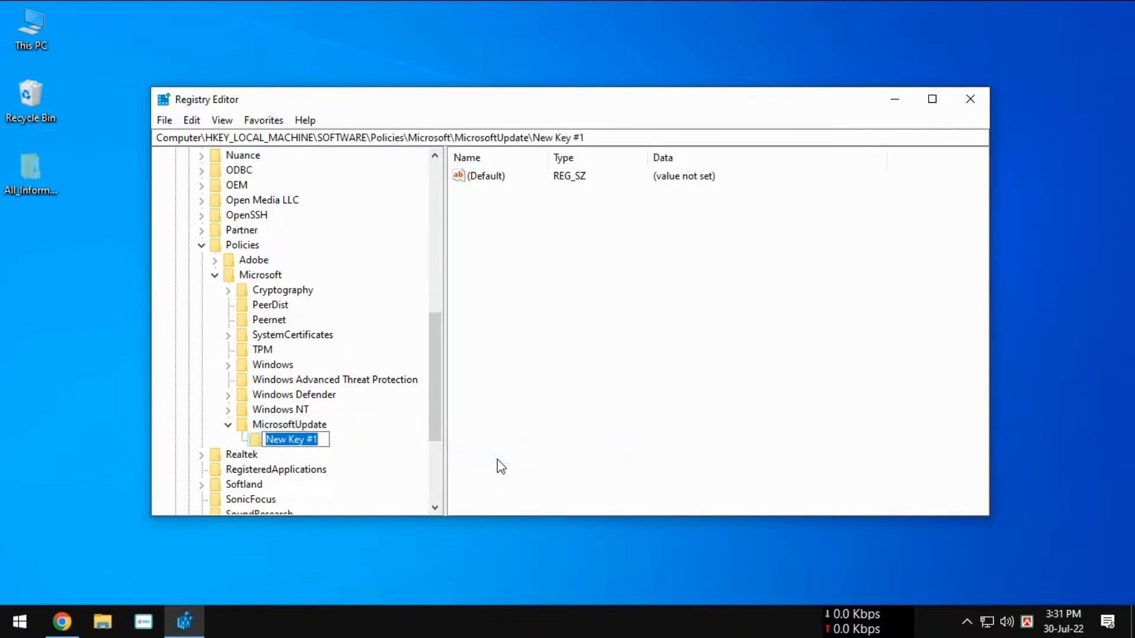
text(AU)
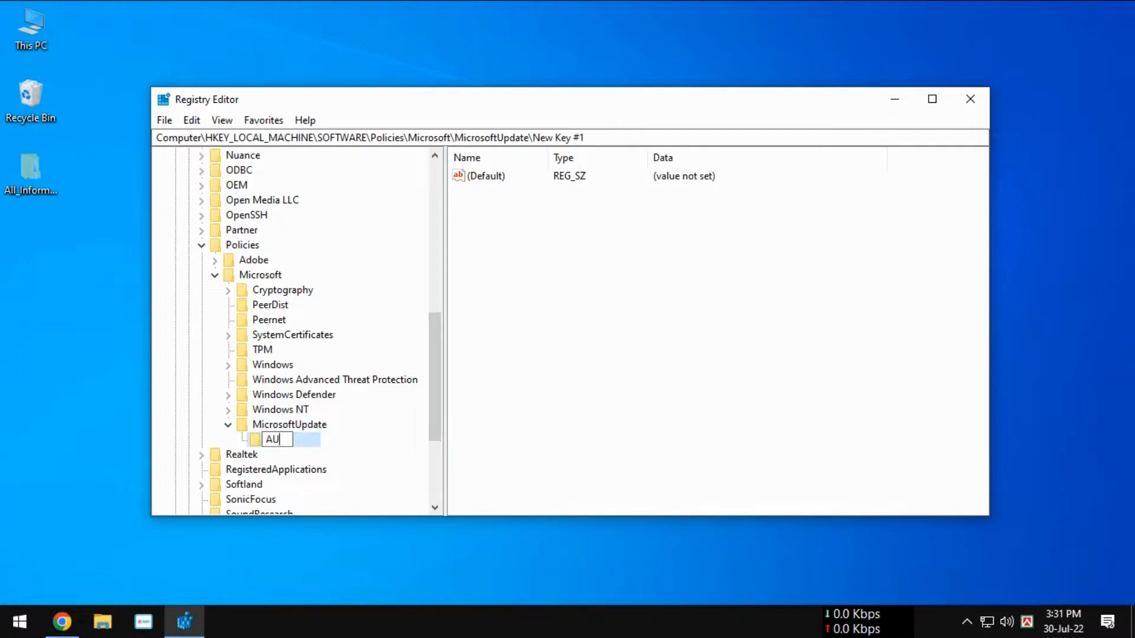
key(Return)
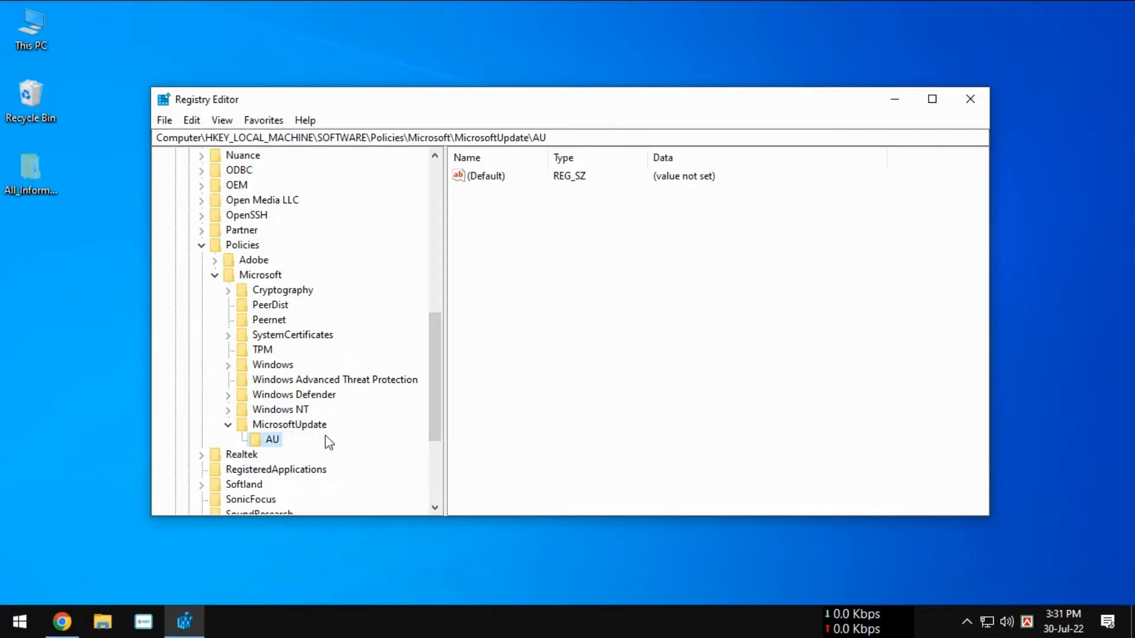
Step: Add a DWORD (32-bit) value named AUOptions to the AU key
right_click(273, 441)
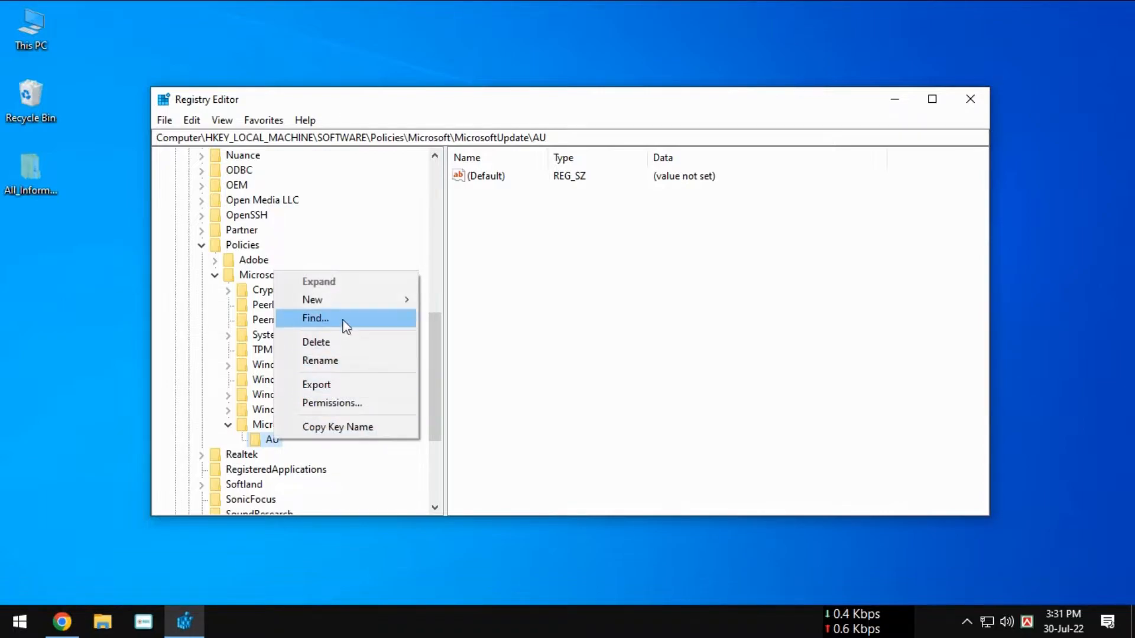
mouse_move(340, 301)
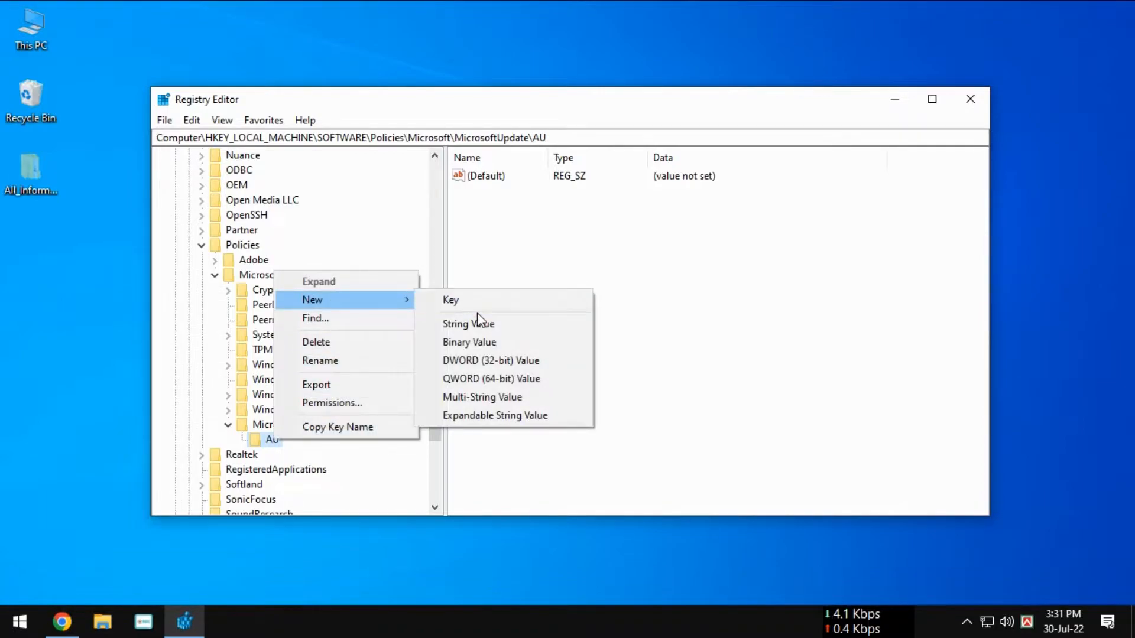
click(521, 360)
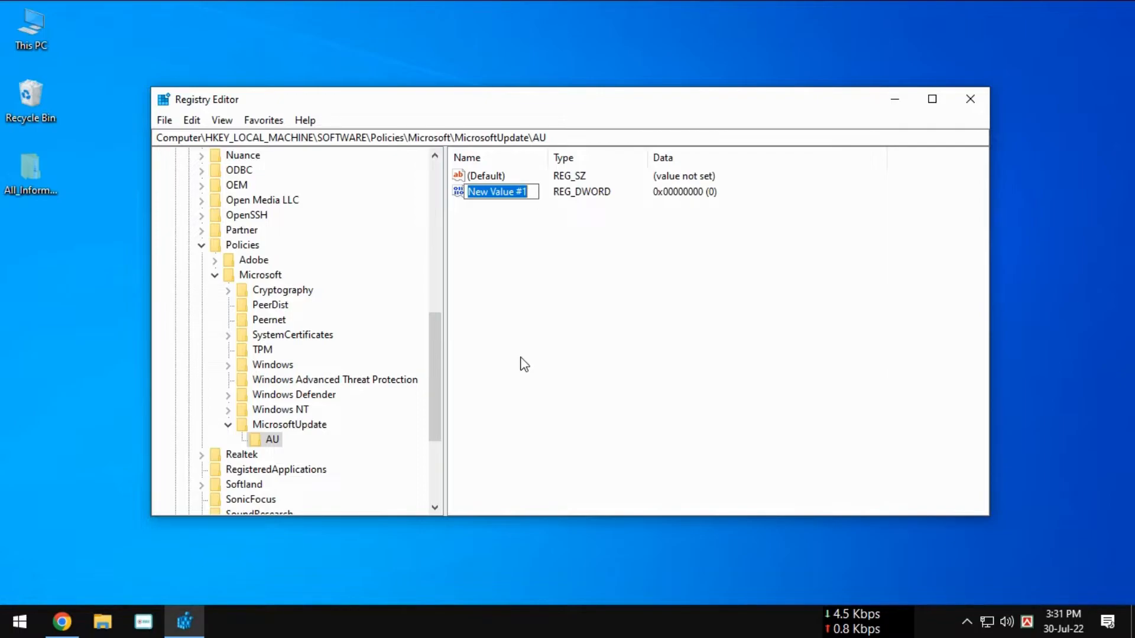
text(AUOptions)
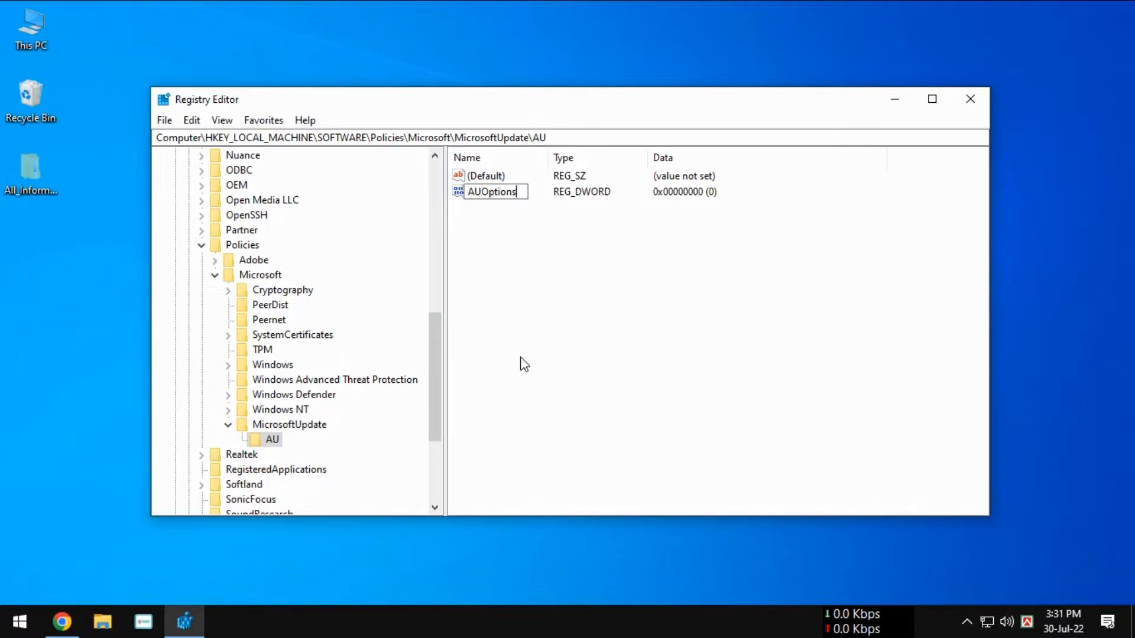
key(Return)
Step: Set the AUOptions value data to 2 with the hexadecimal base, and close the Registry Editor
right_click(500, 195)
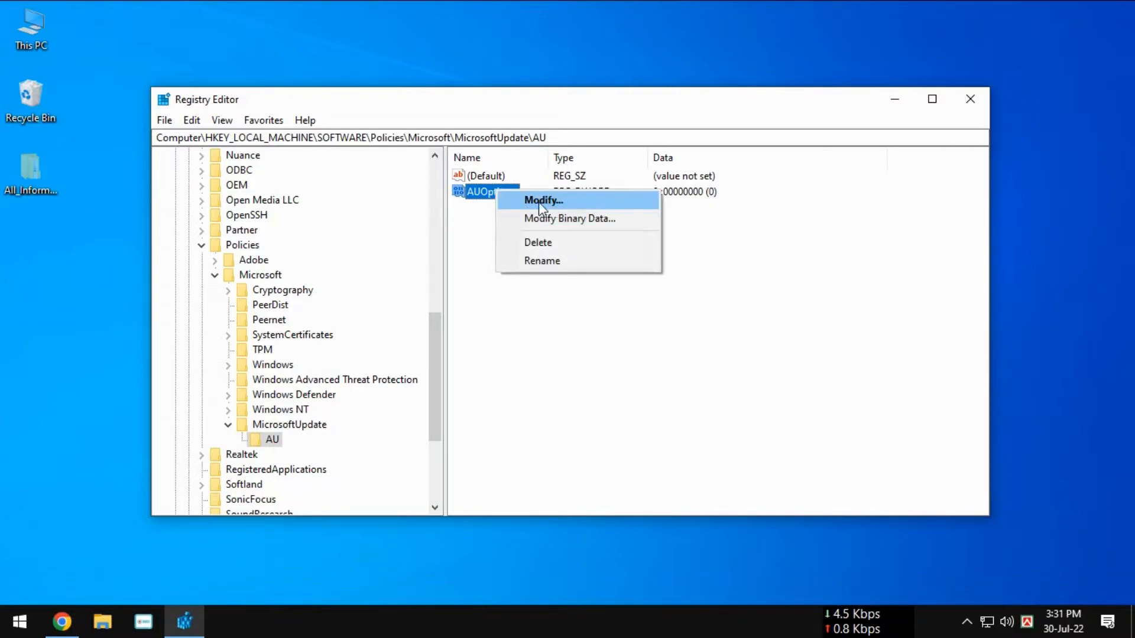
click(591, 202)
click(238, 256)
double_click(237, 255)
text(2)
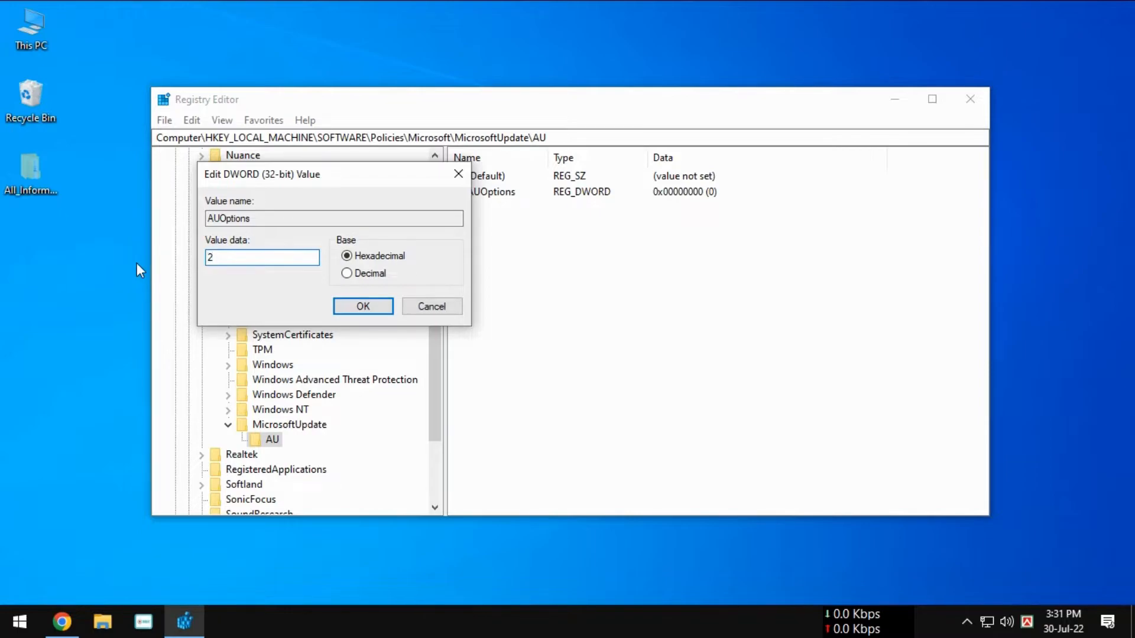
click(354, 309)
click(970, 99)
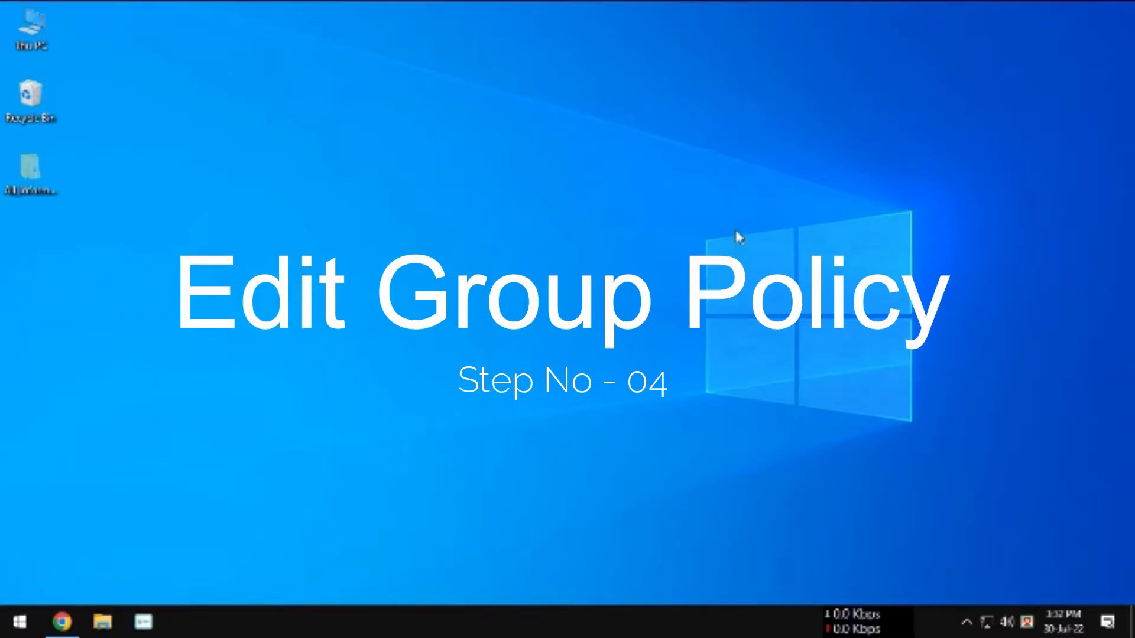
Step: Search Windows for "Edit Group Policy", open the Local Group Policy Editor, and move its window closer to the middle of the desktop
click(20, 621)
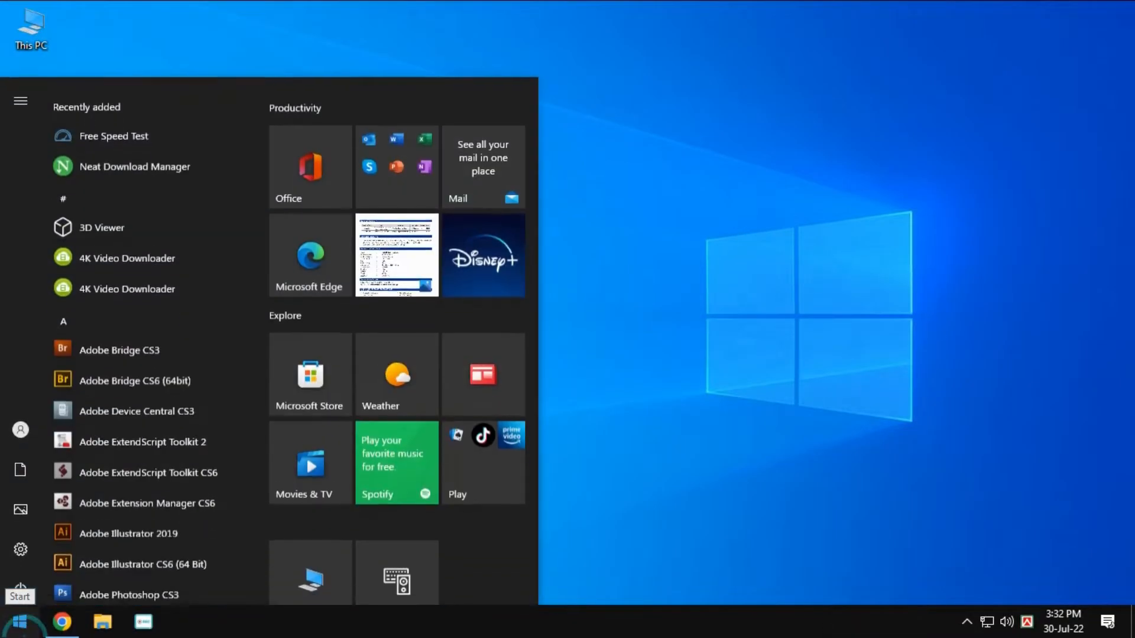
text(Ed)
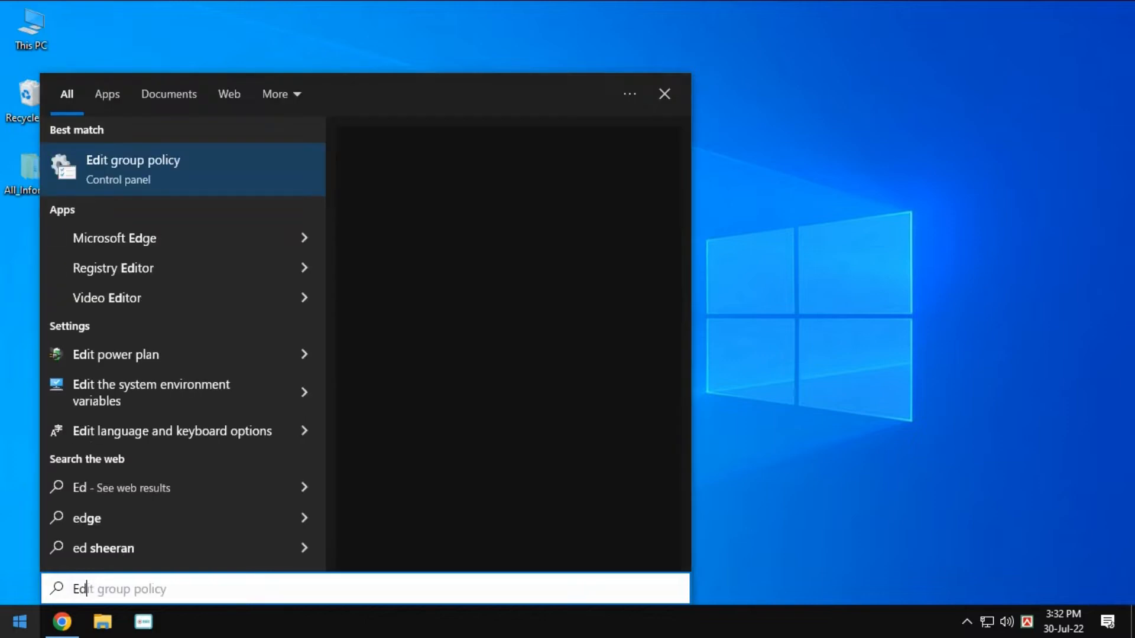
text(it Group )
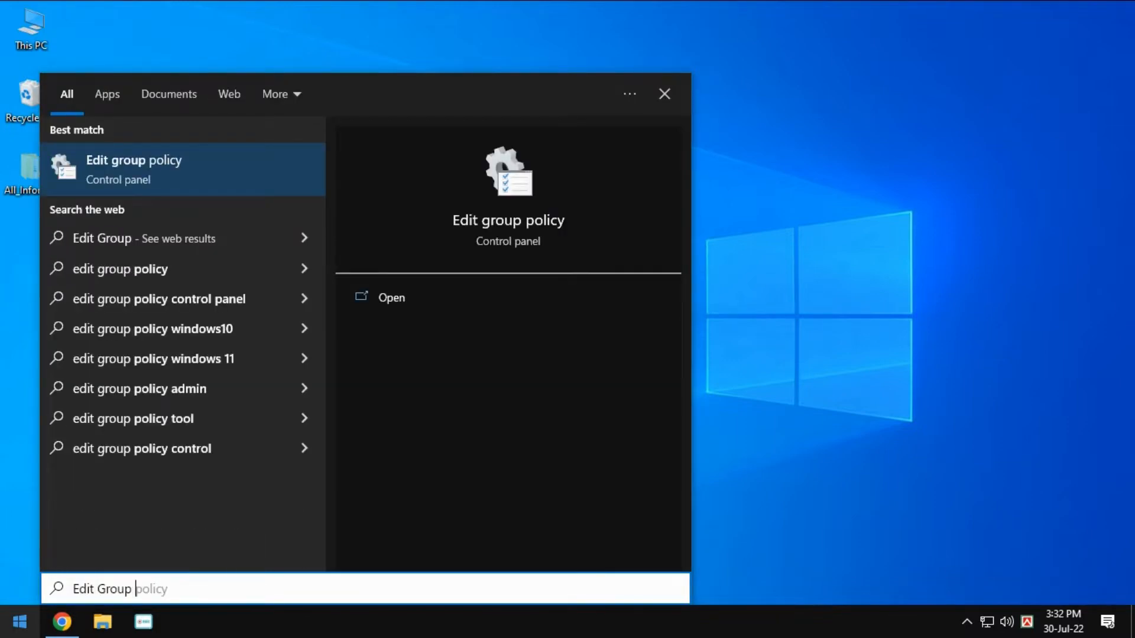
text(Policy)
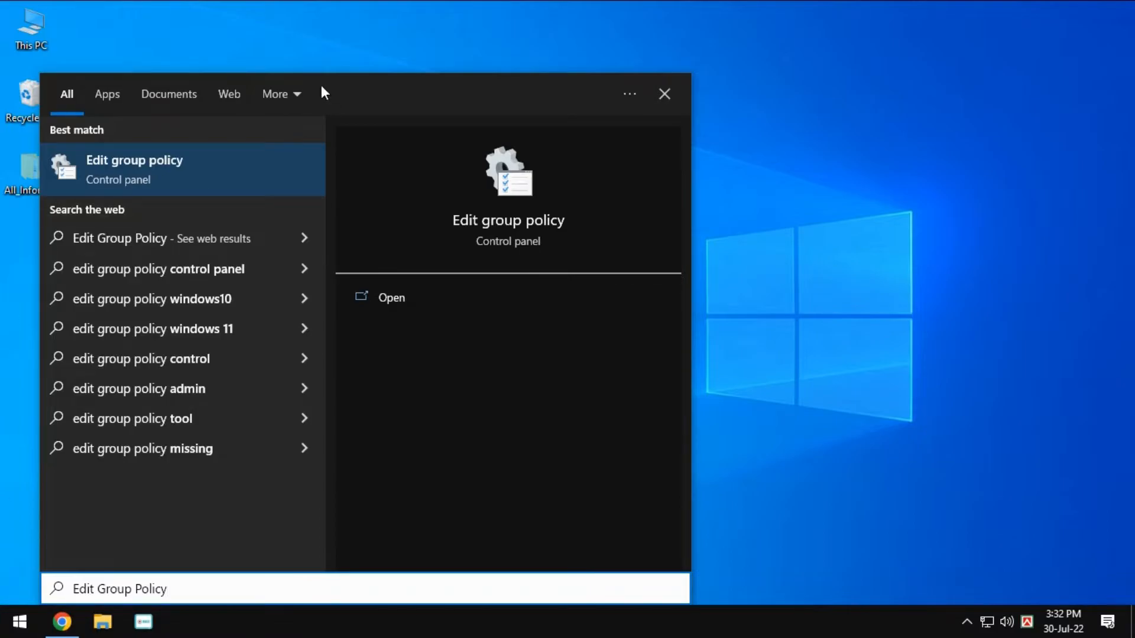
click(175, 166)
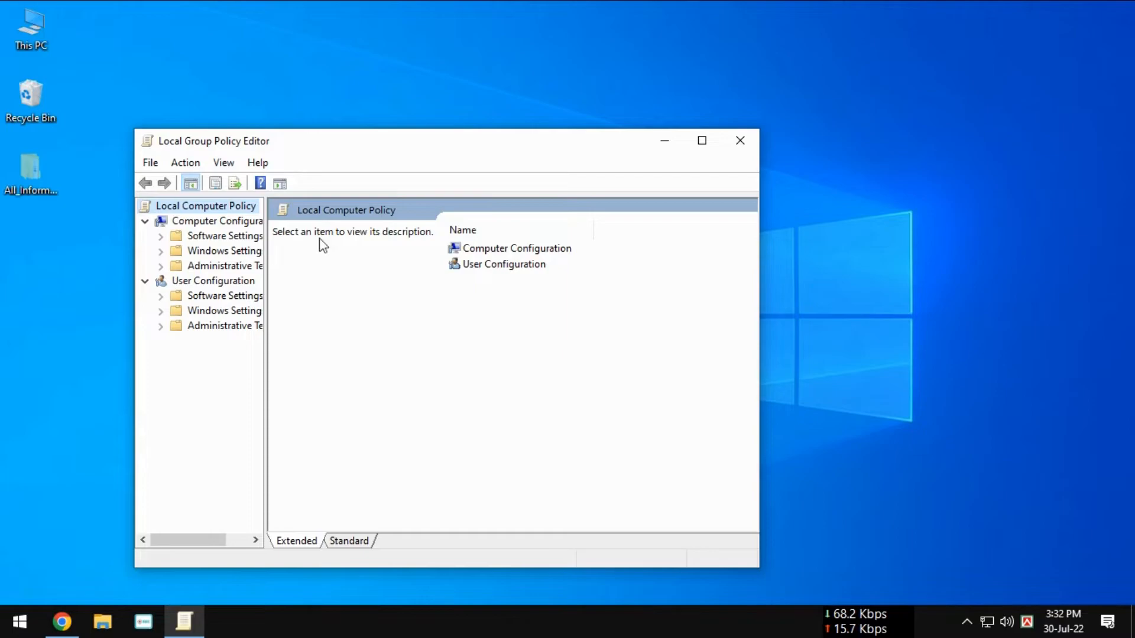
drag(598, 145, 667, 111)
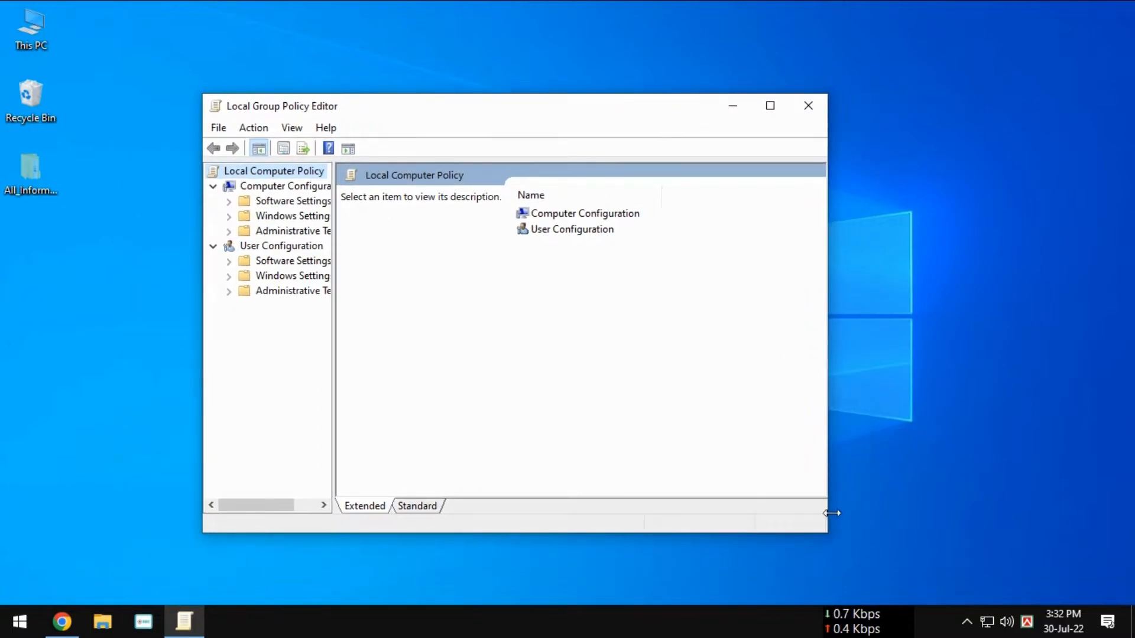
Step: Widen the policy editor window and its tree, and expand Windows Components under Administrative Templates in Computer Configuration
drag(830, 514, 945, 508)
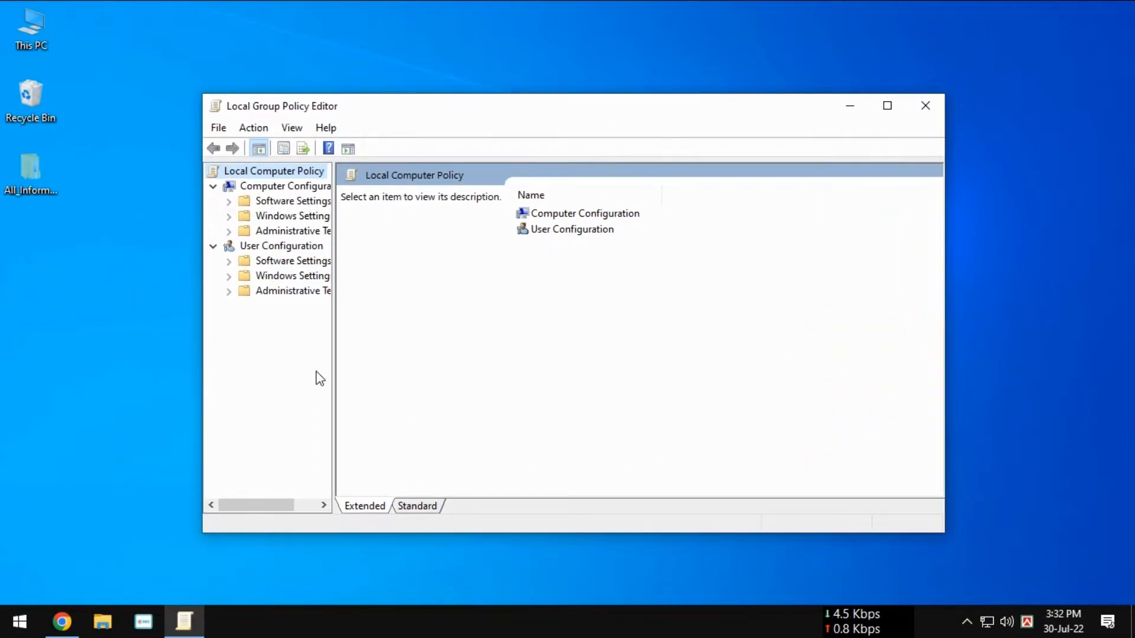
drag(333, 373, 408, 373)
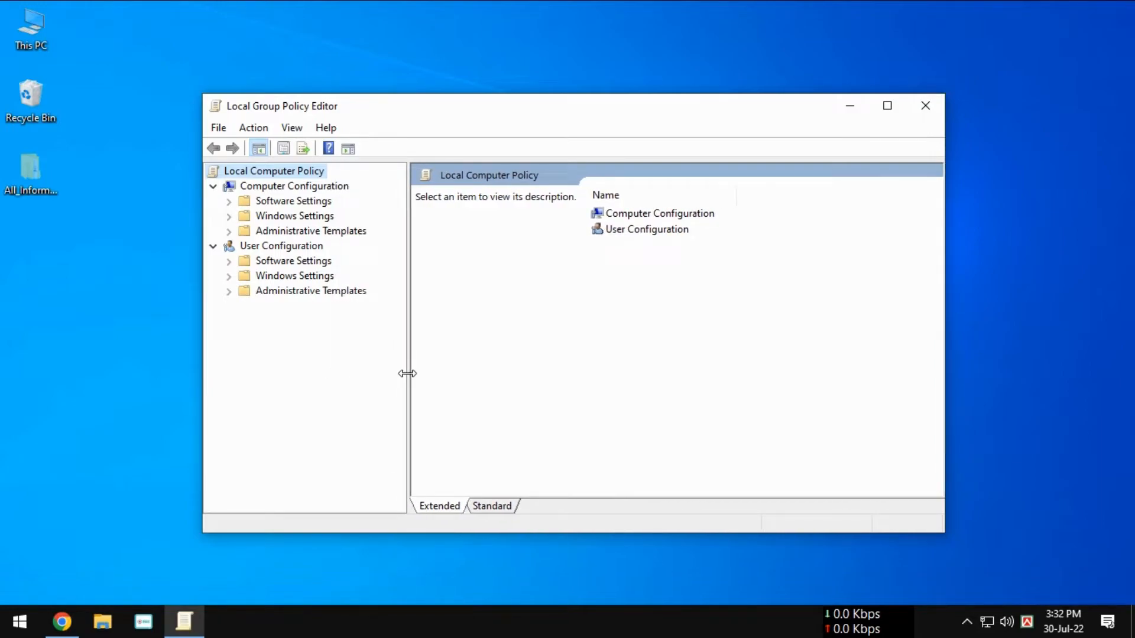
click(273, 187)
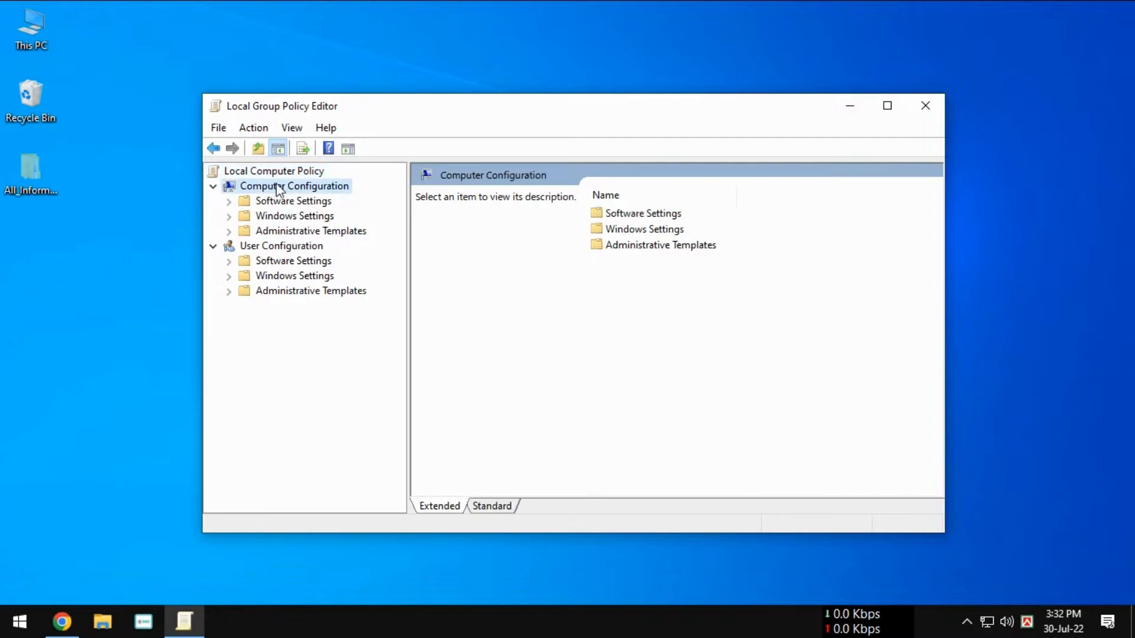
click(297, 235)
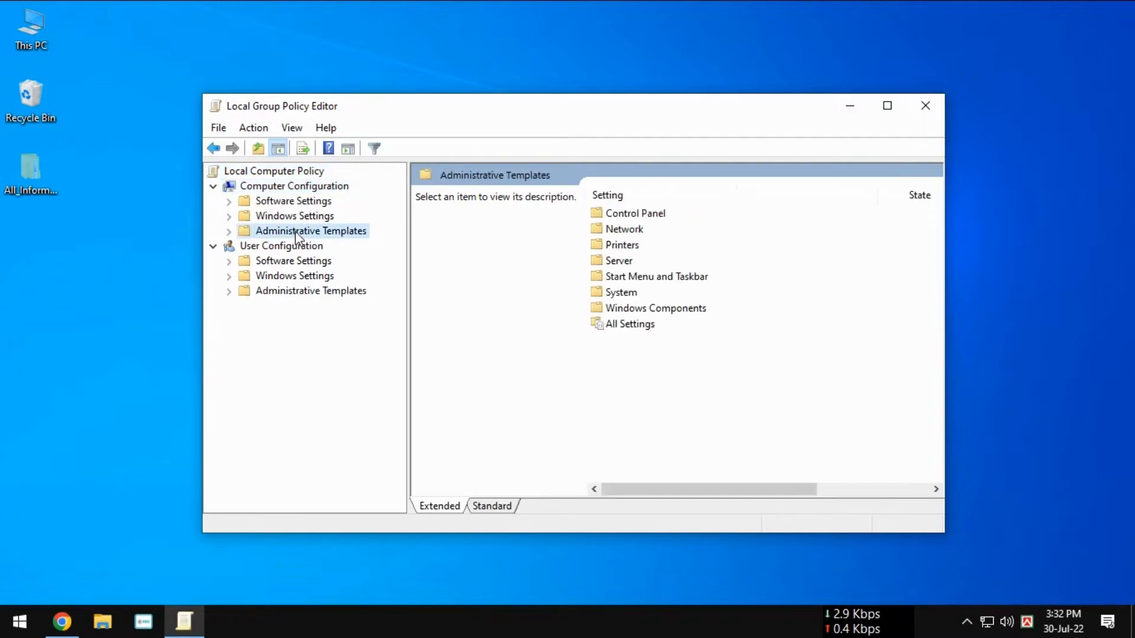
double_click(296, 233)
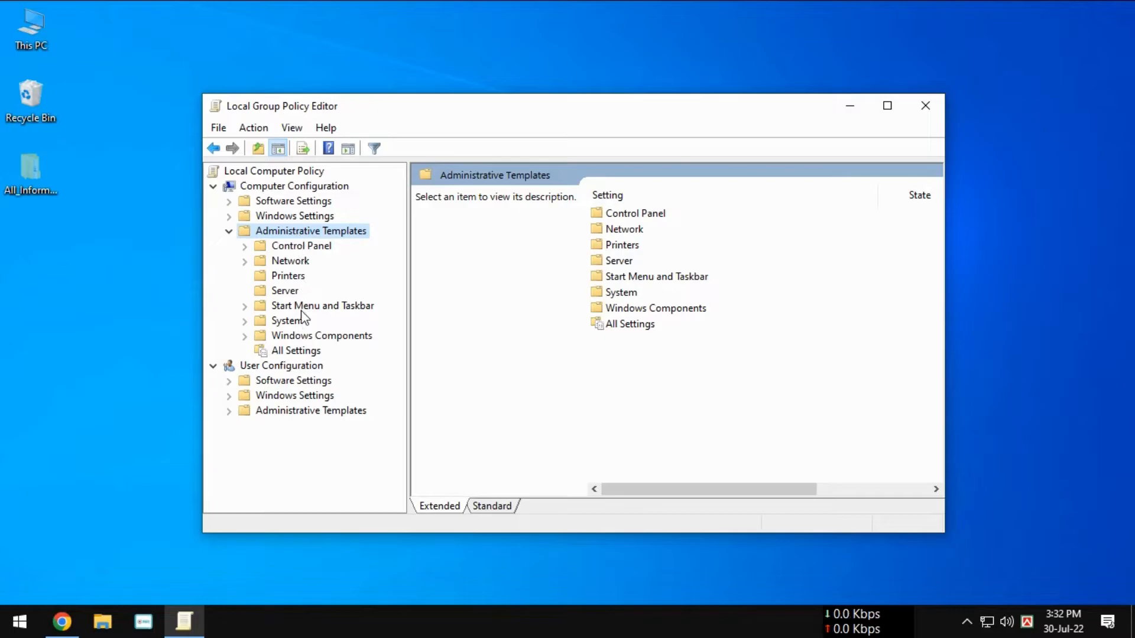
double_click(299, 336)
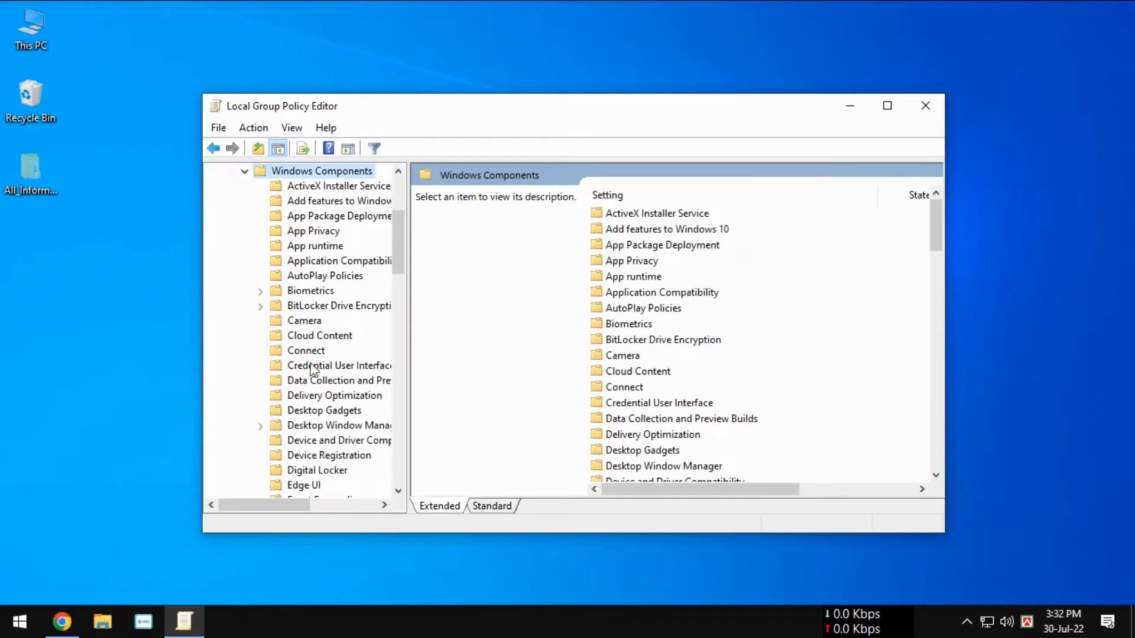
Step: Open and expand the Windows Update folder within Windows Components, widening the tree further to read the full folder names
scroll(313, 395, down, 2)
scroll(313, 395, down, 5)
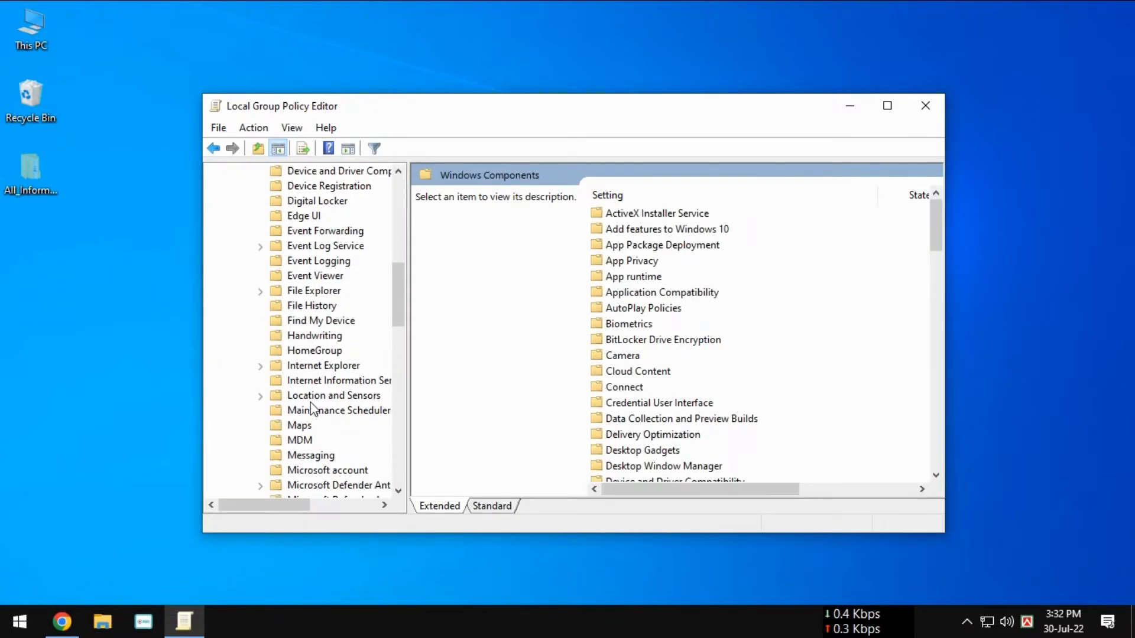
scroll(313, 408, down, 1)
scroll(314, 404, down, 3)
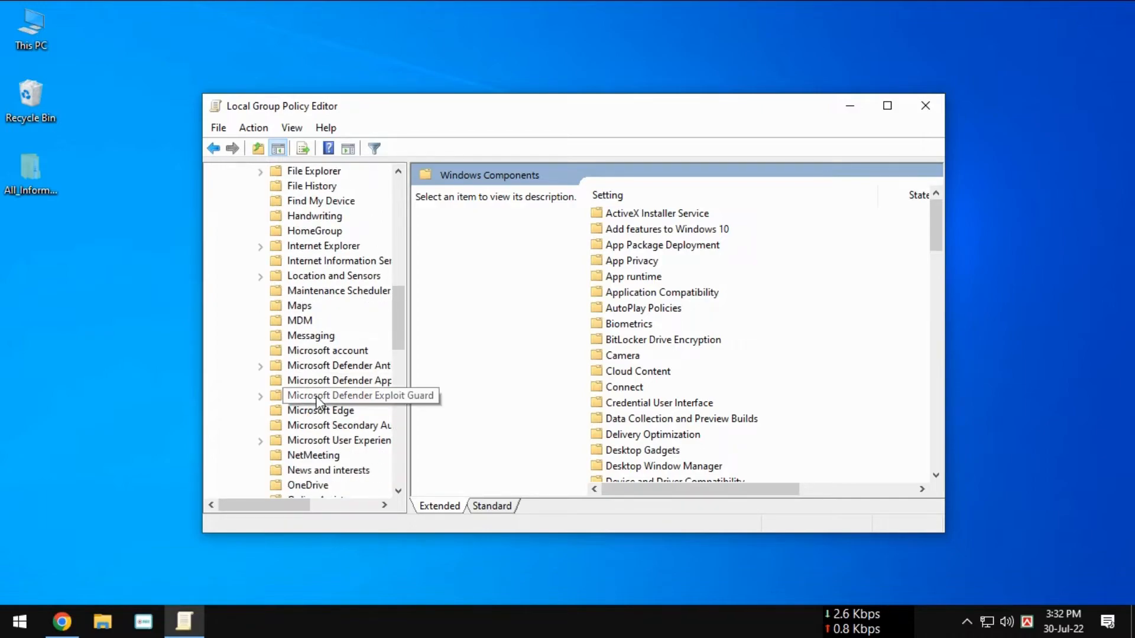
scroll(318, 402, down, 3)
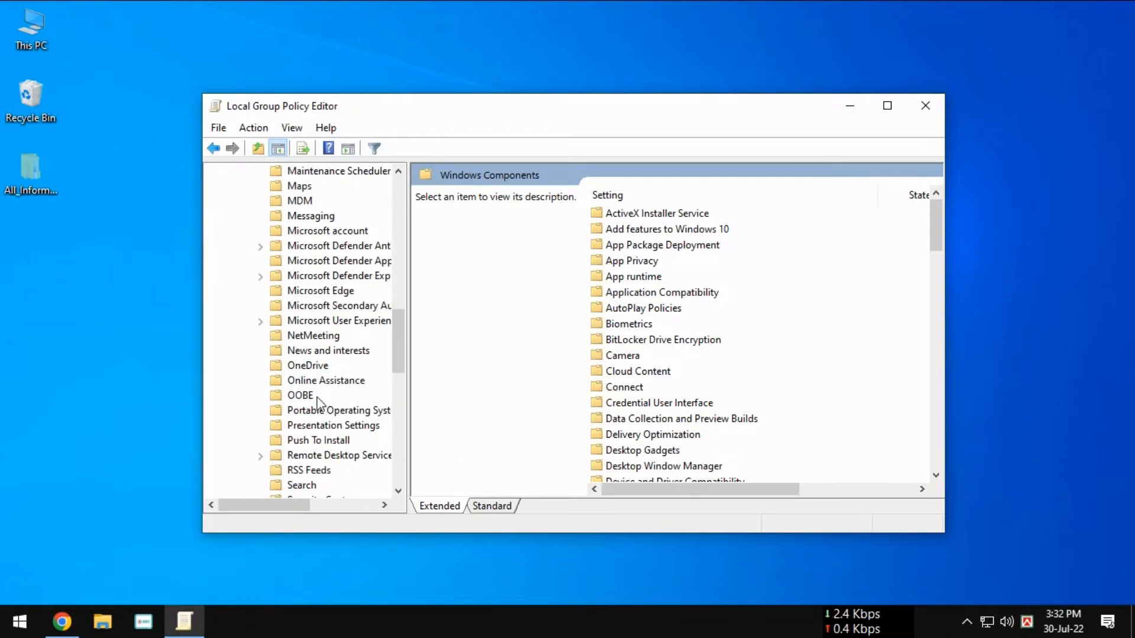
scroll(317, 397, down, 3)
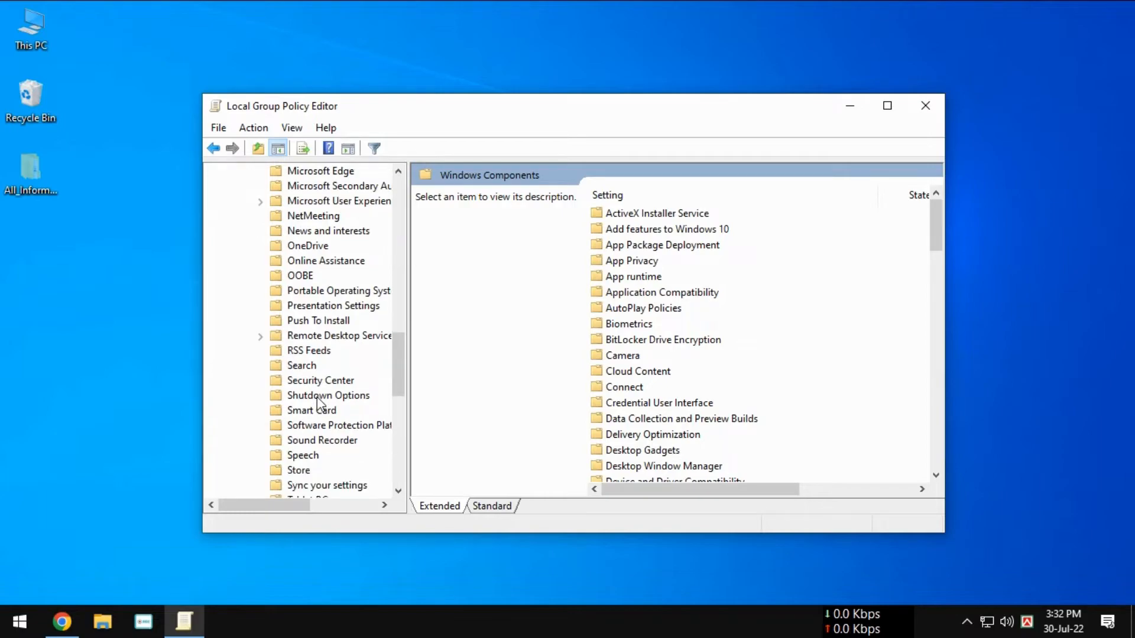
scroll(316, 396, down, 2)
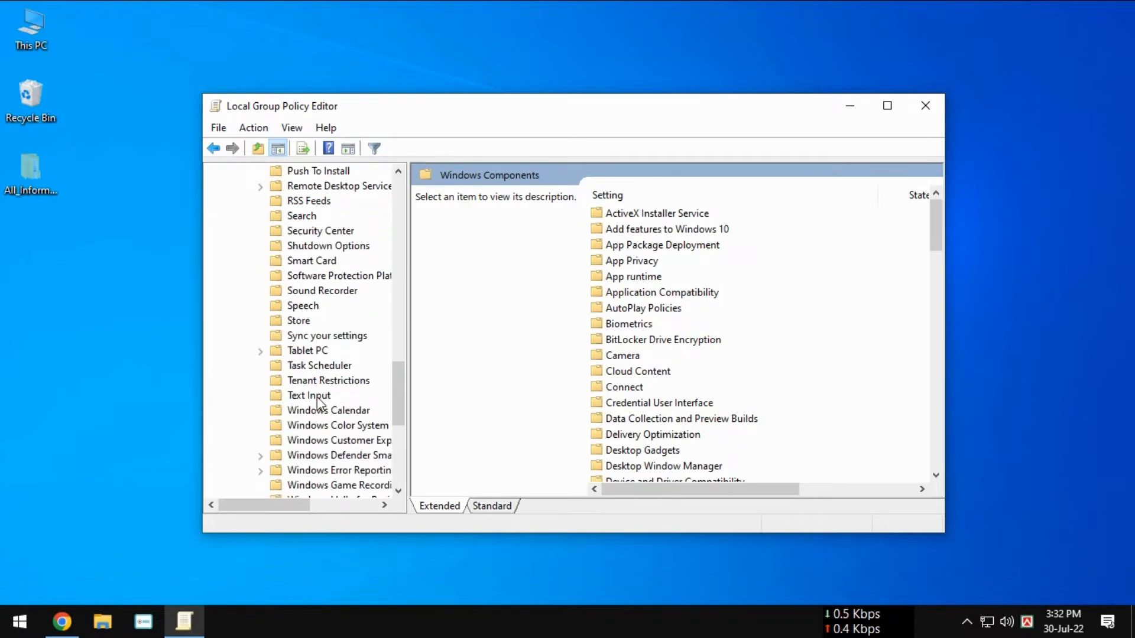
drag(409, 325, 480, 325)
scroll(340, 396, down, 2)
scroll(340, 397, down, 1)
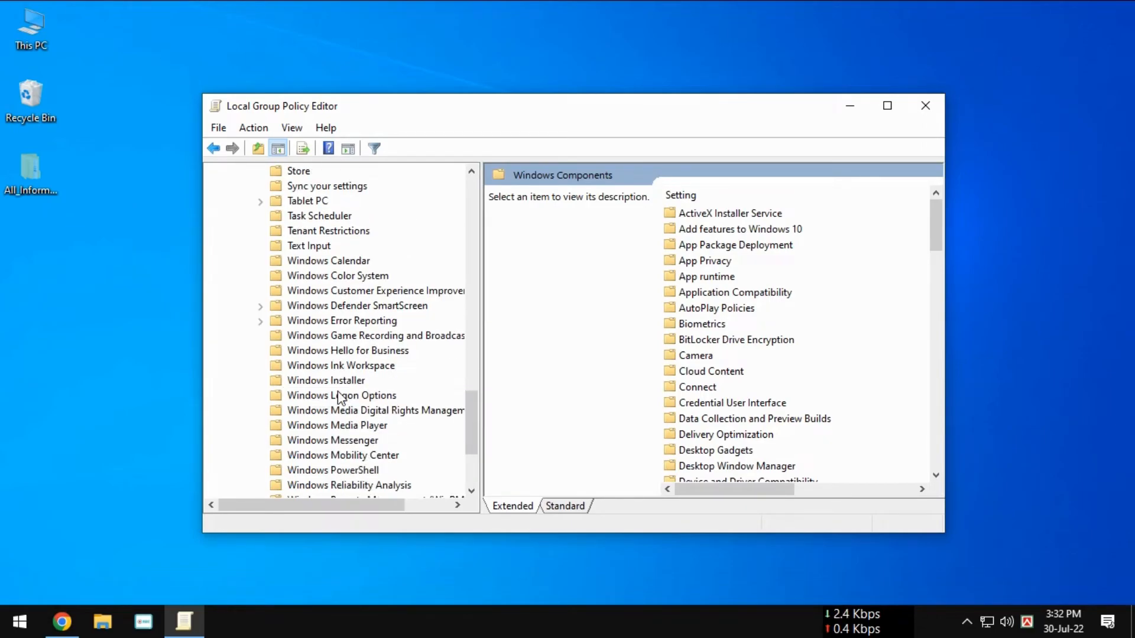
scroll(339, 397, down, 2)
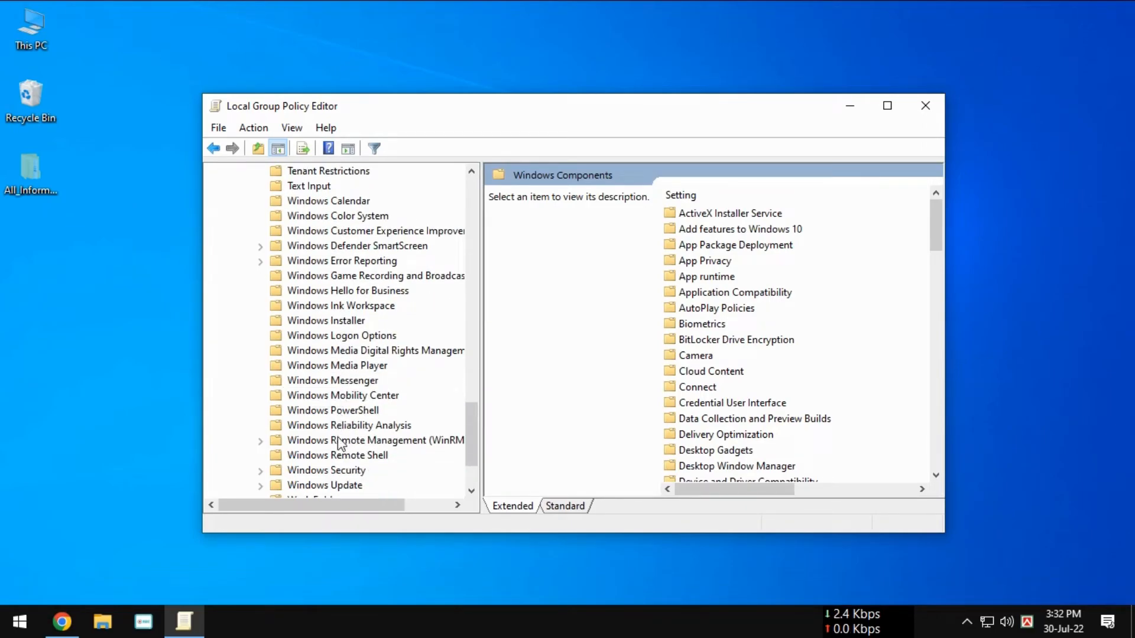
scroll(341, 479, down, 1)
scroll(341, 482, down, 1)
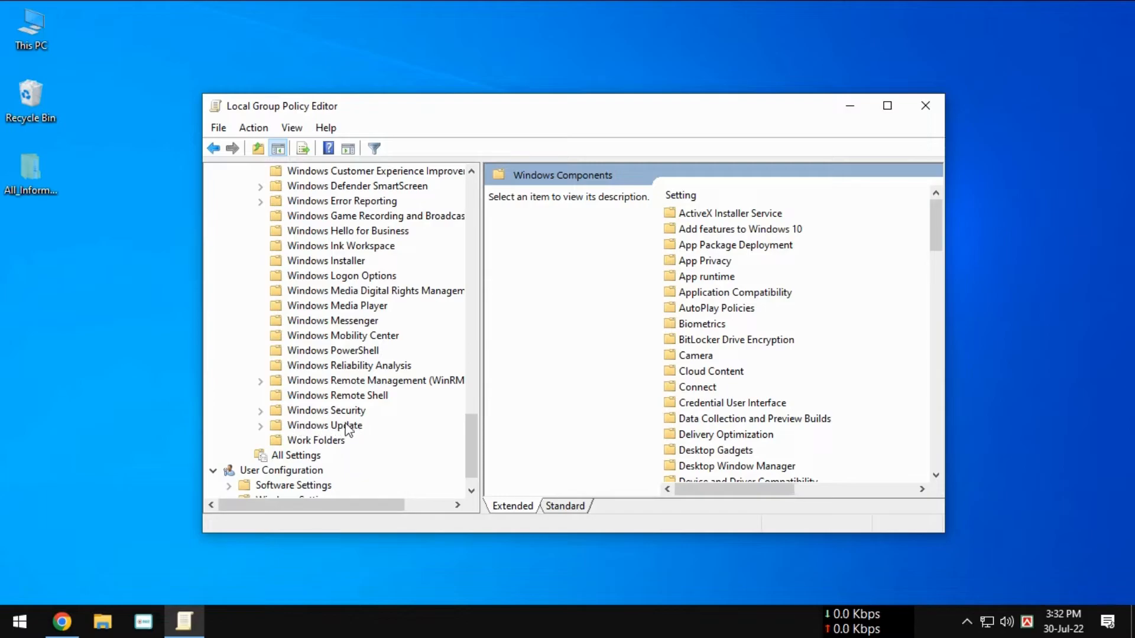
click(324, 426)
double_click(325, 426)
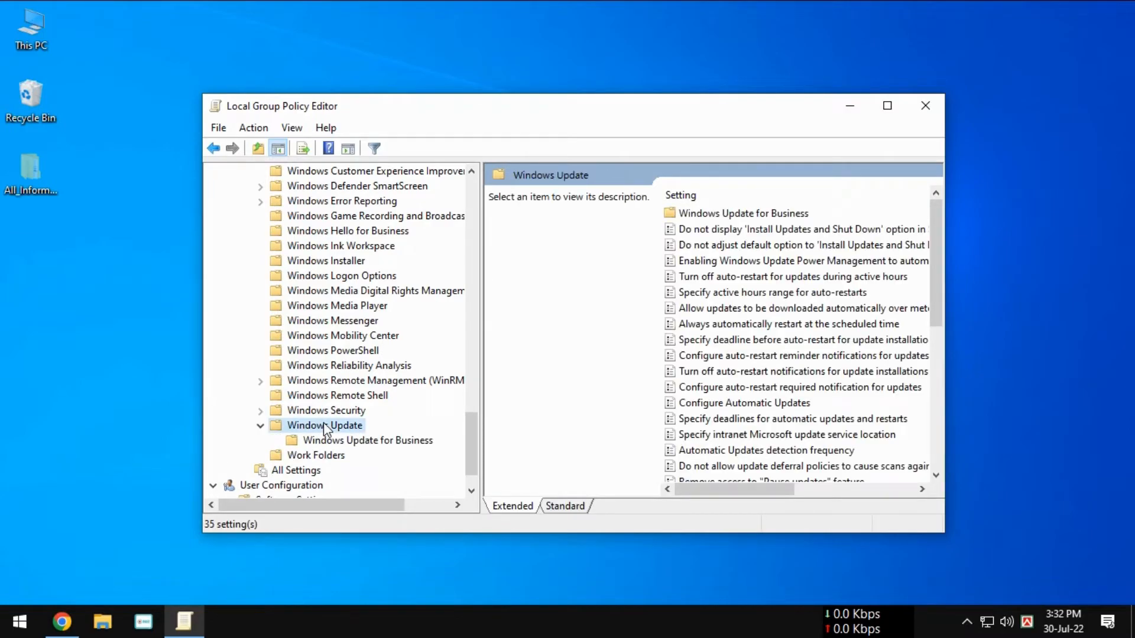
Step: Set the Configure Automatic Updates policy to Disabled and close the Local Group Policy Editor
click(716, 214)
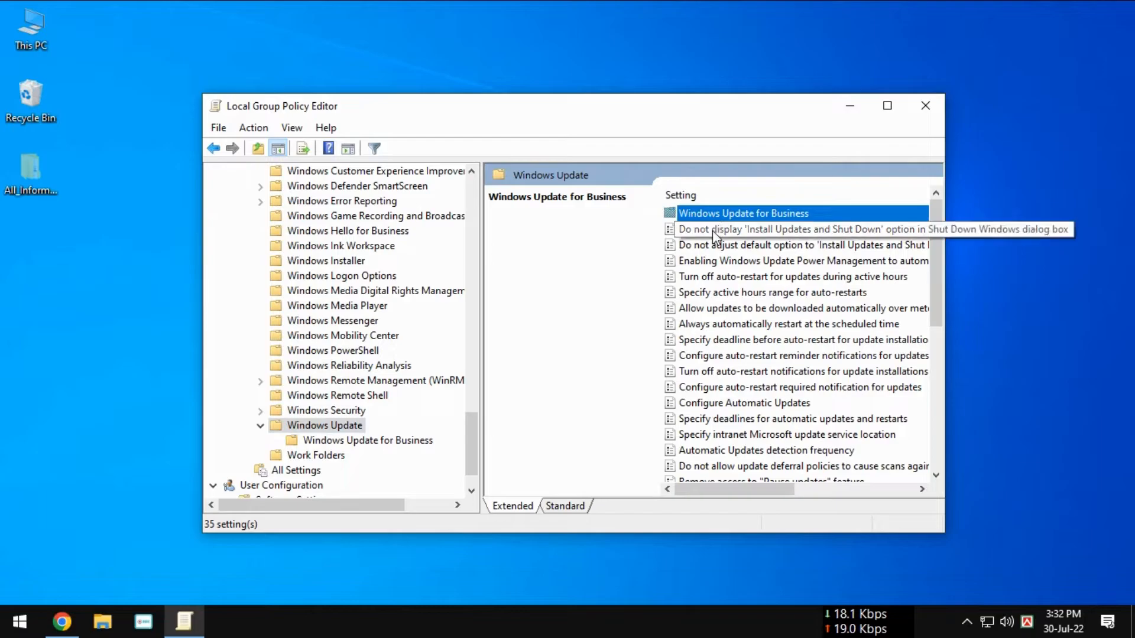
click(721, 405)
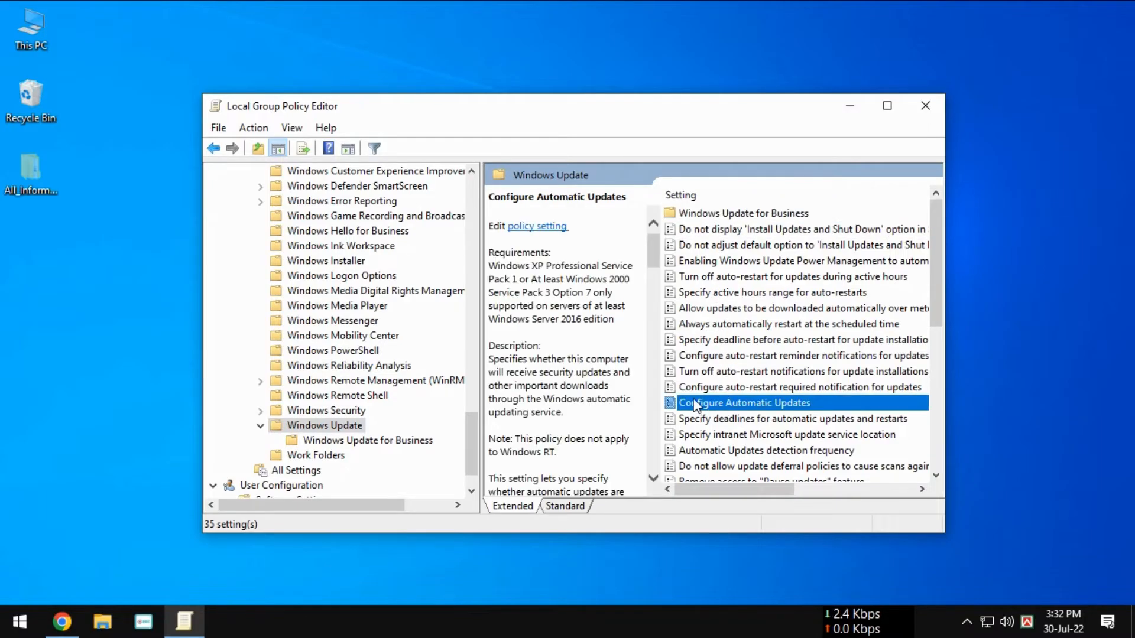
double_click(740, 402)
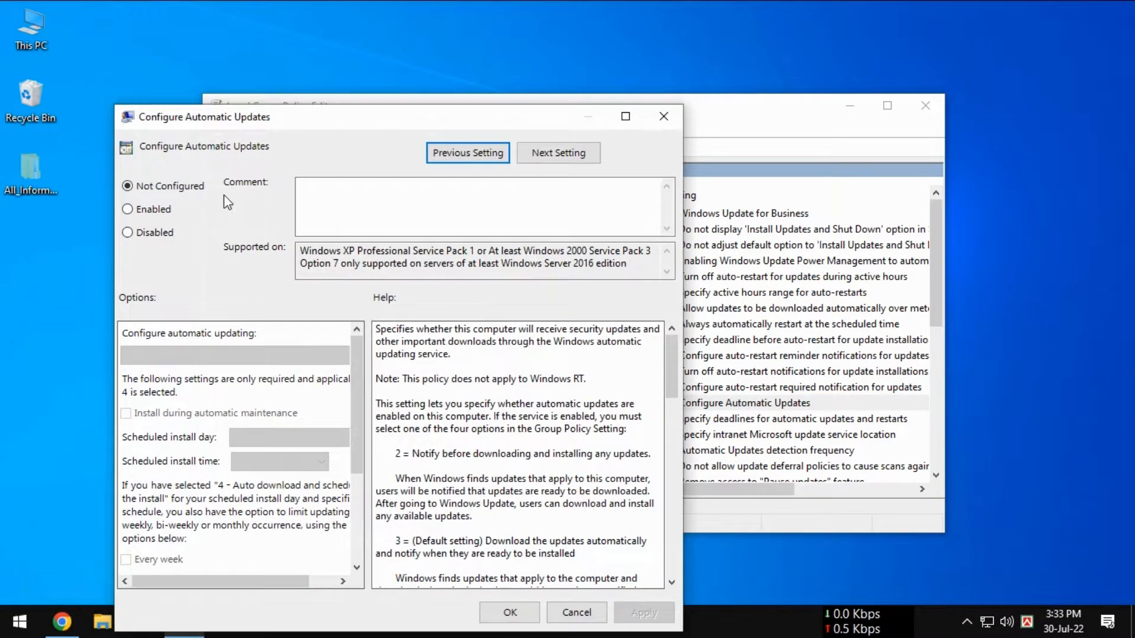
click(137, 231)
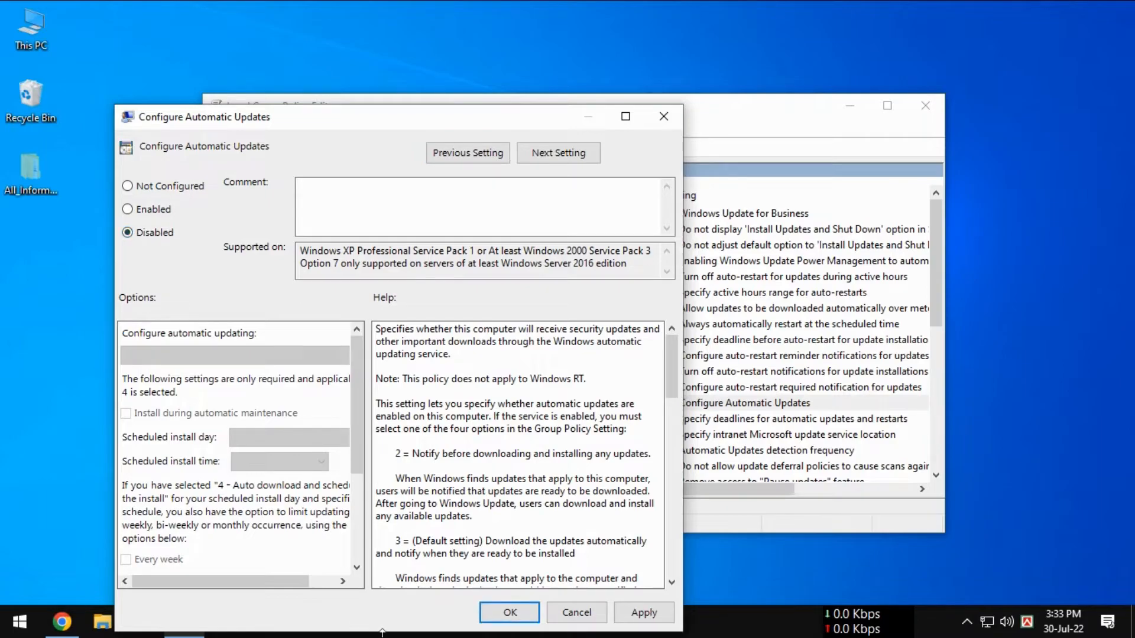
click(510, 612)
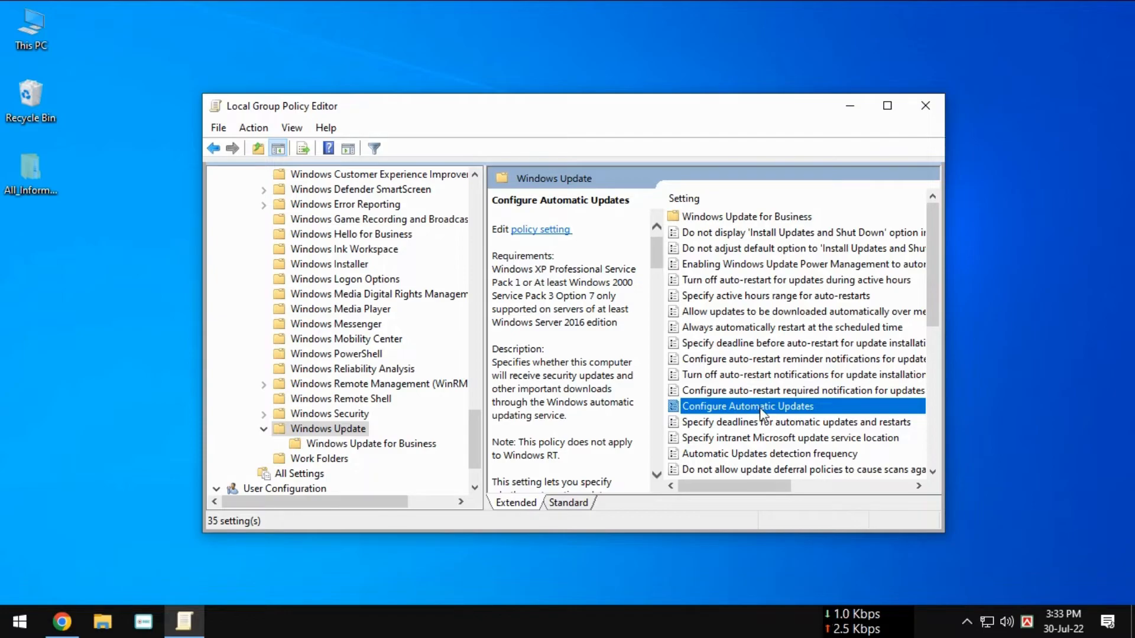
click(929, 101)
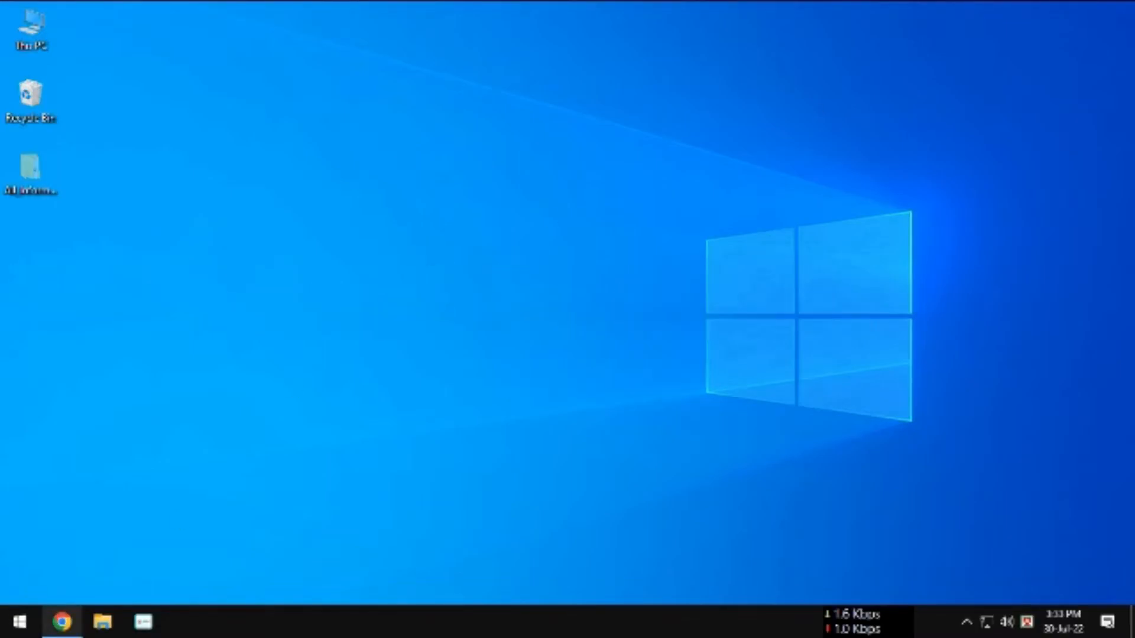
Step: Search Windows for "Task Scheduler", open it, and enlarge its window
click(20, 623)
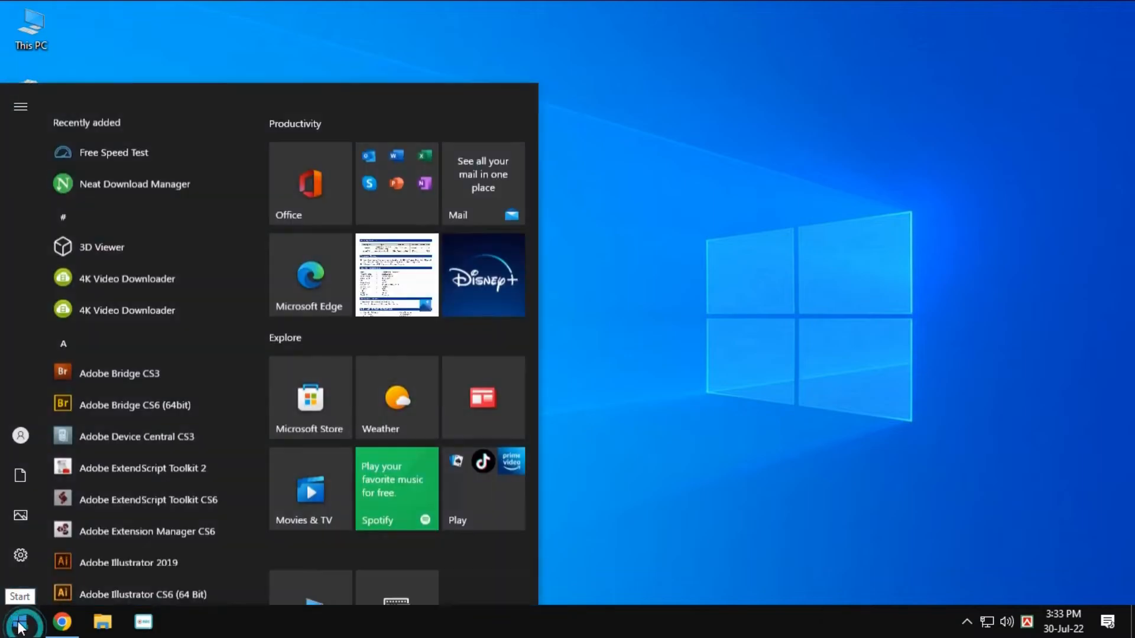
text(Task)
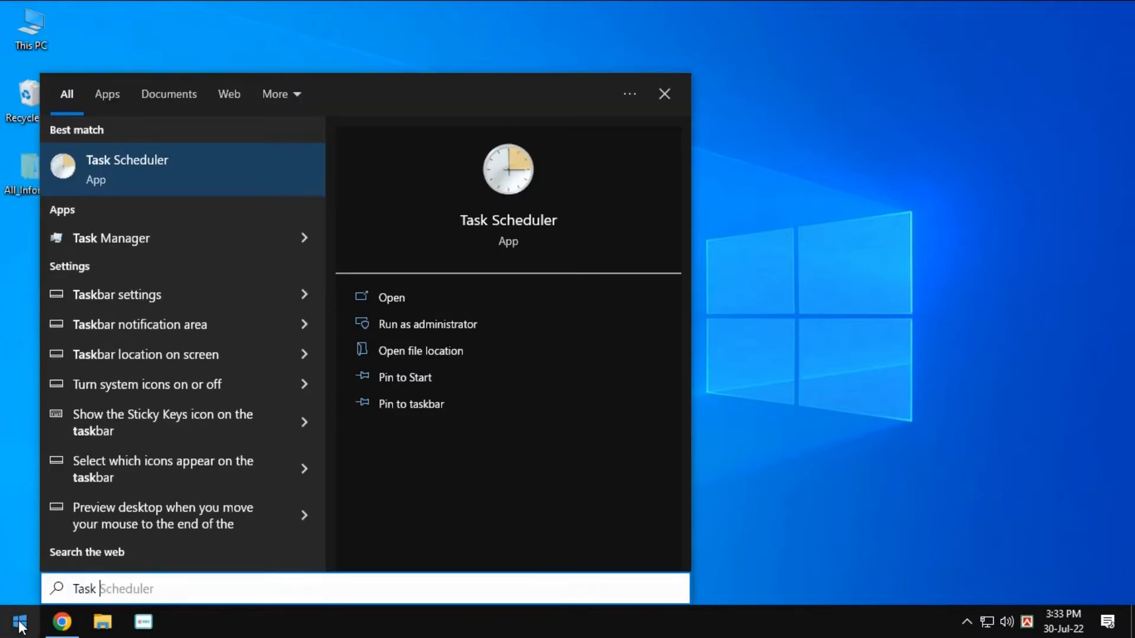
text( Sche)
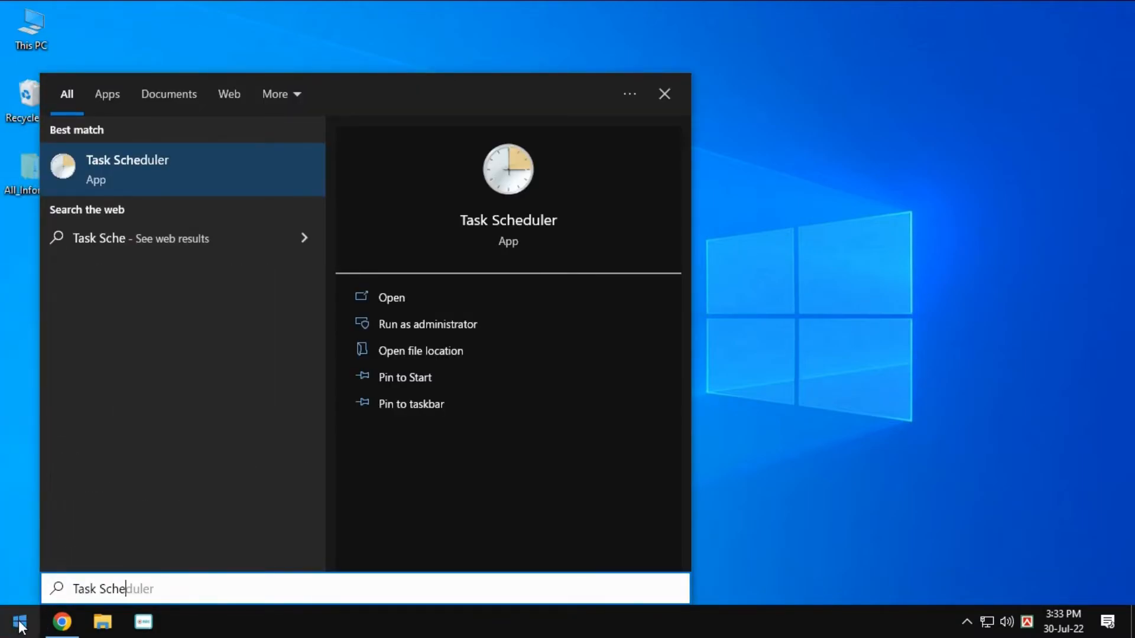
text(duler)
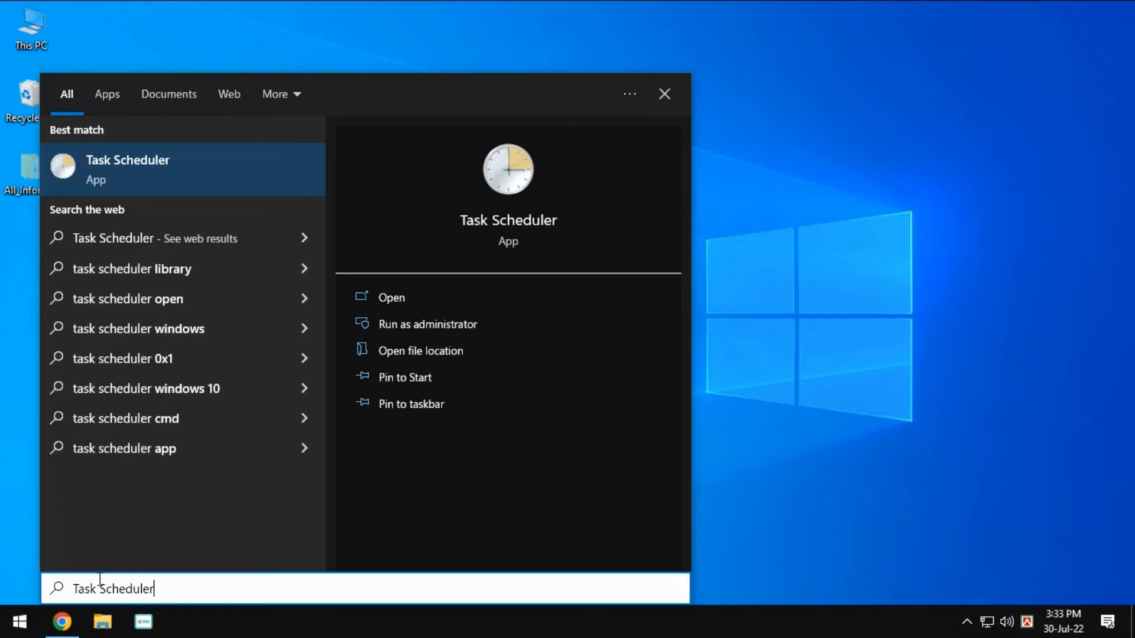
click(158, 171)
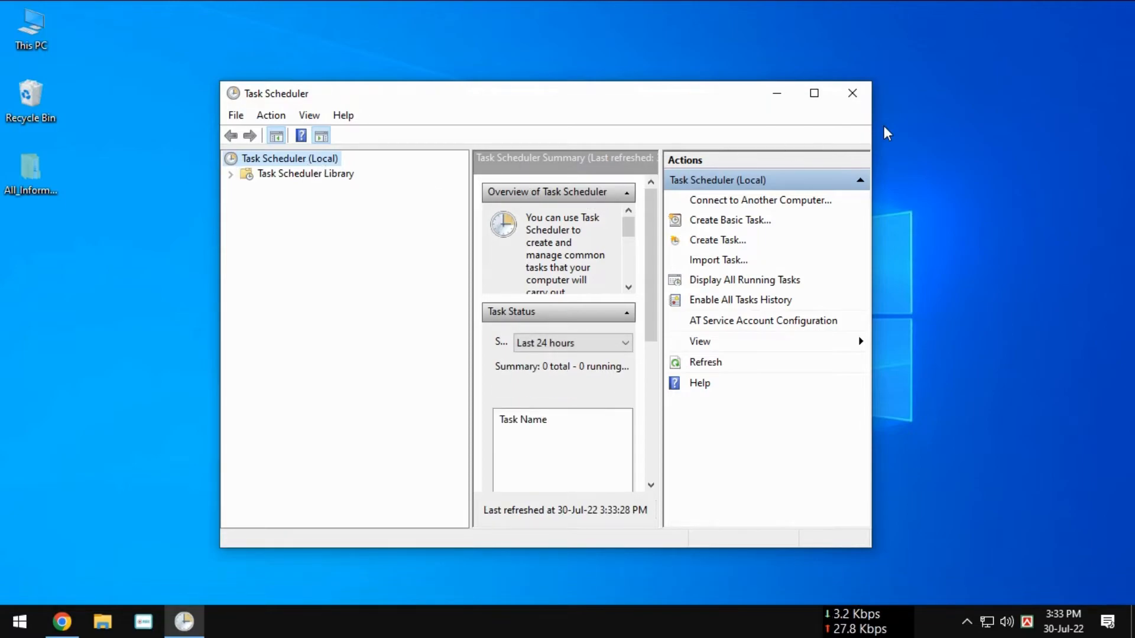
drag(871, 80, 1062, 39)
Step: Open the WindowsUpdate folder located under Microsoft > Windows in the Task Scheduler Library
click(273, 135)
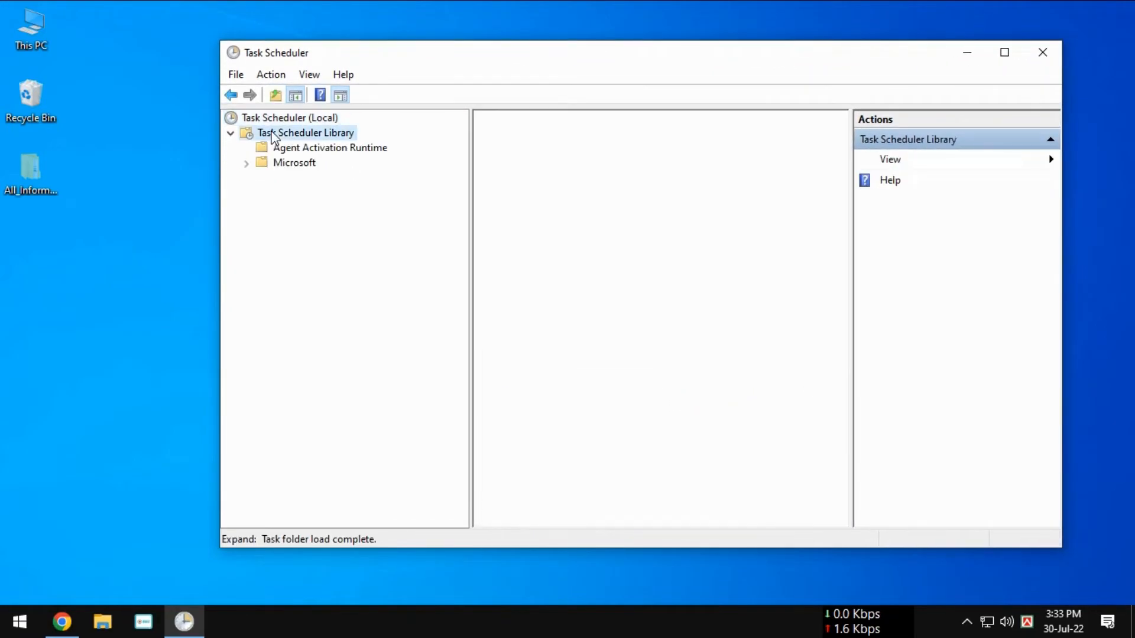
click(285, 167)
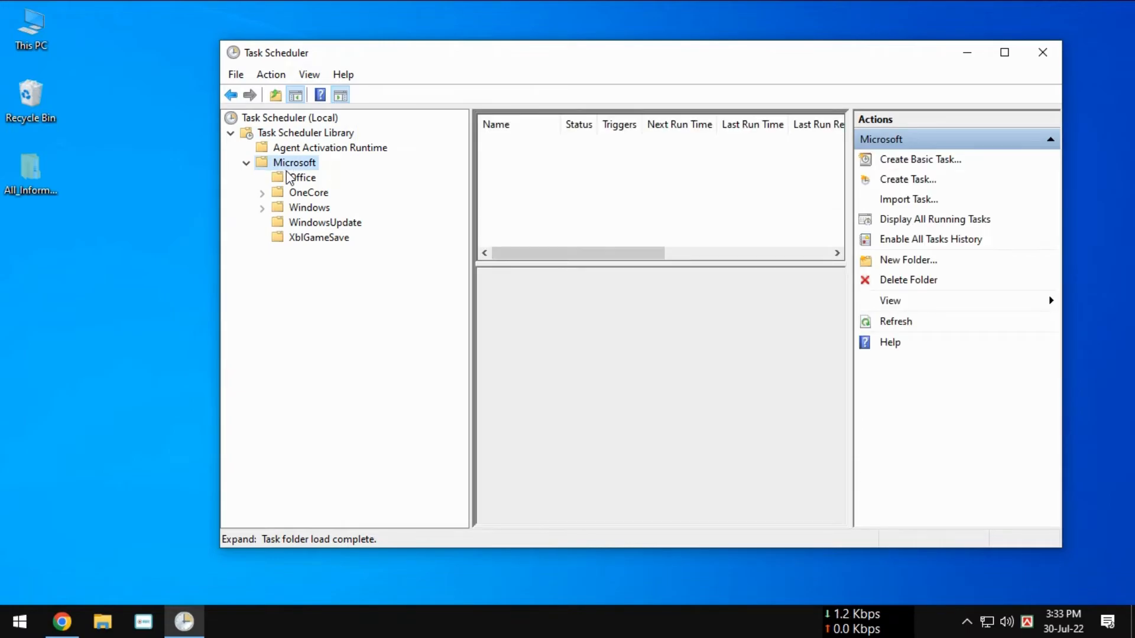
click(300, 209)
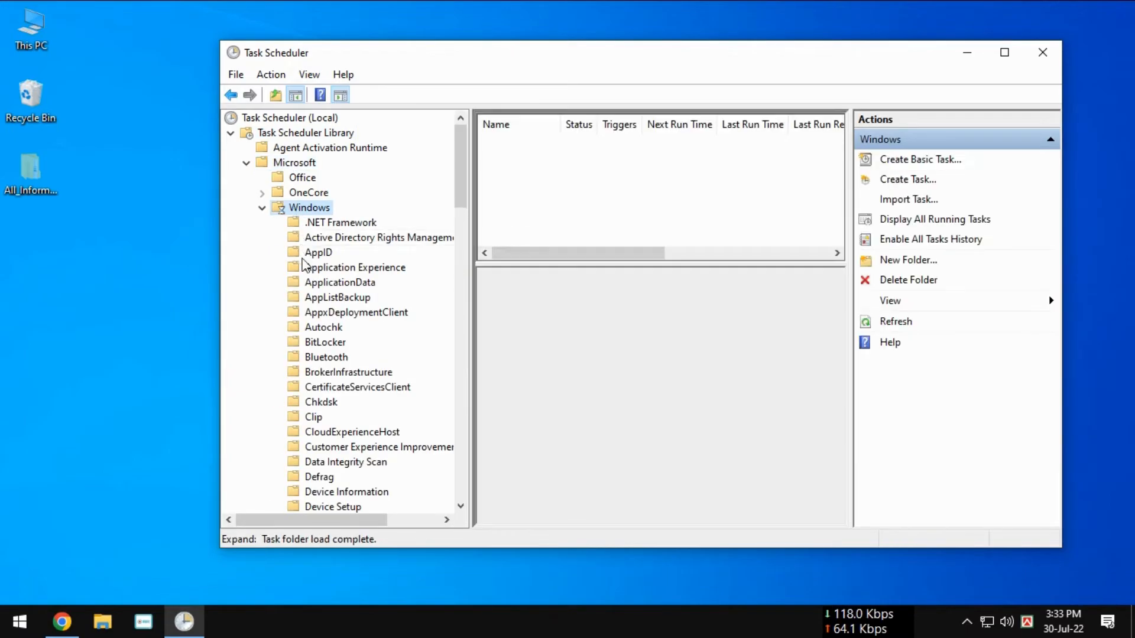
scroll(331, 414, down, 6)
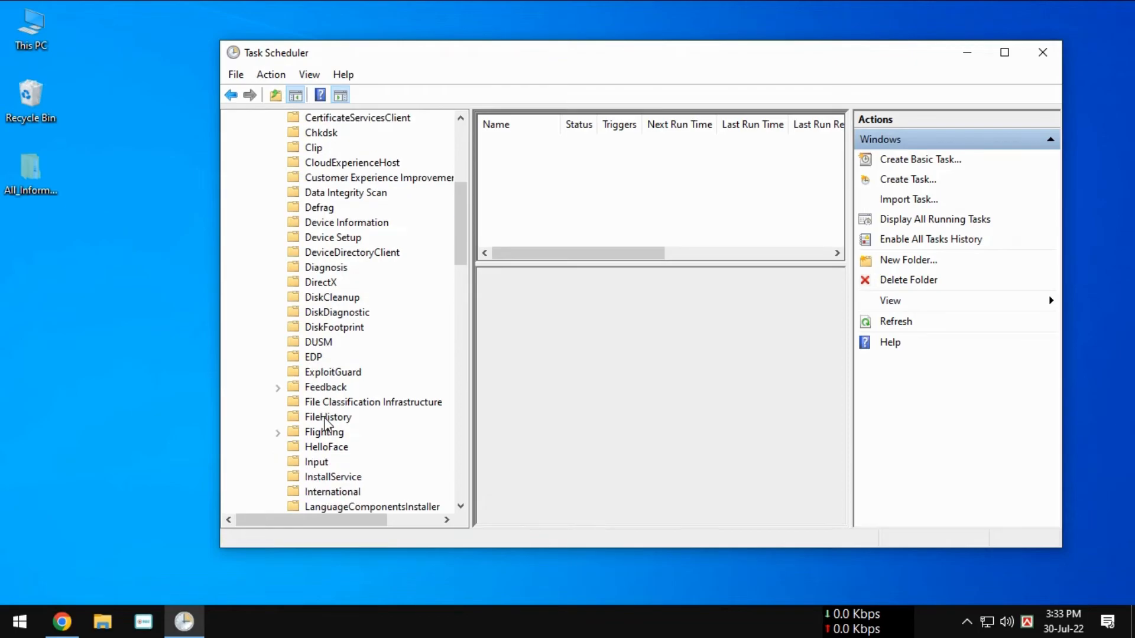
scroll(324, 421, down, 8)
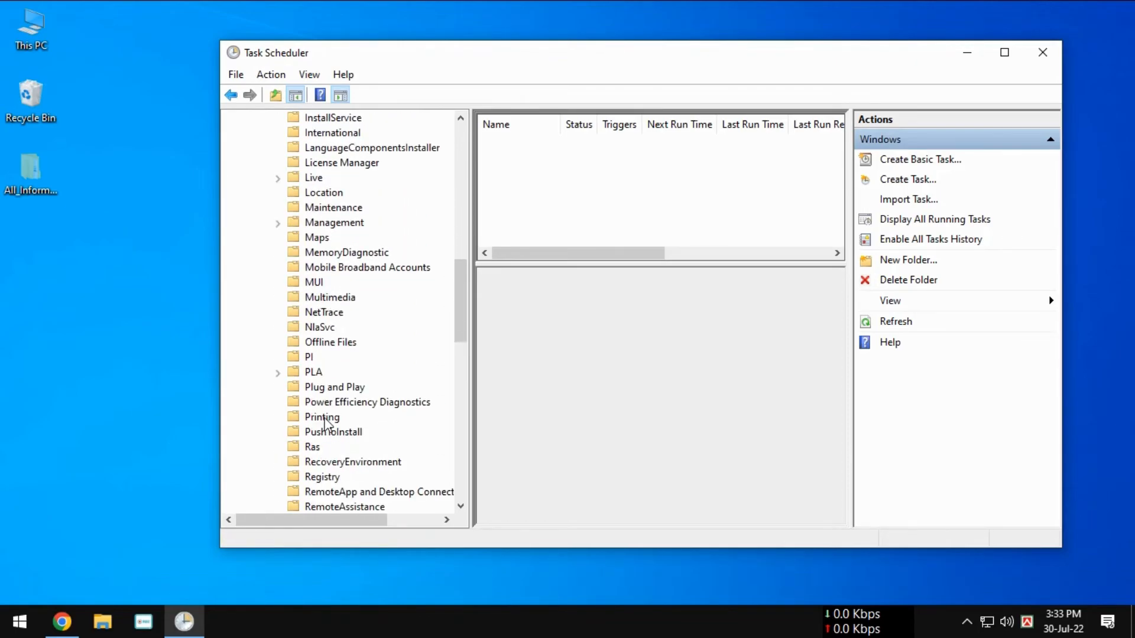
scroll(325, 421, down, 9)
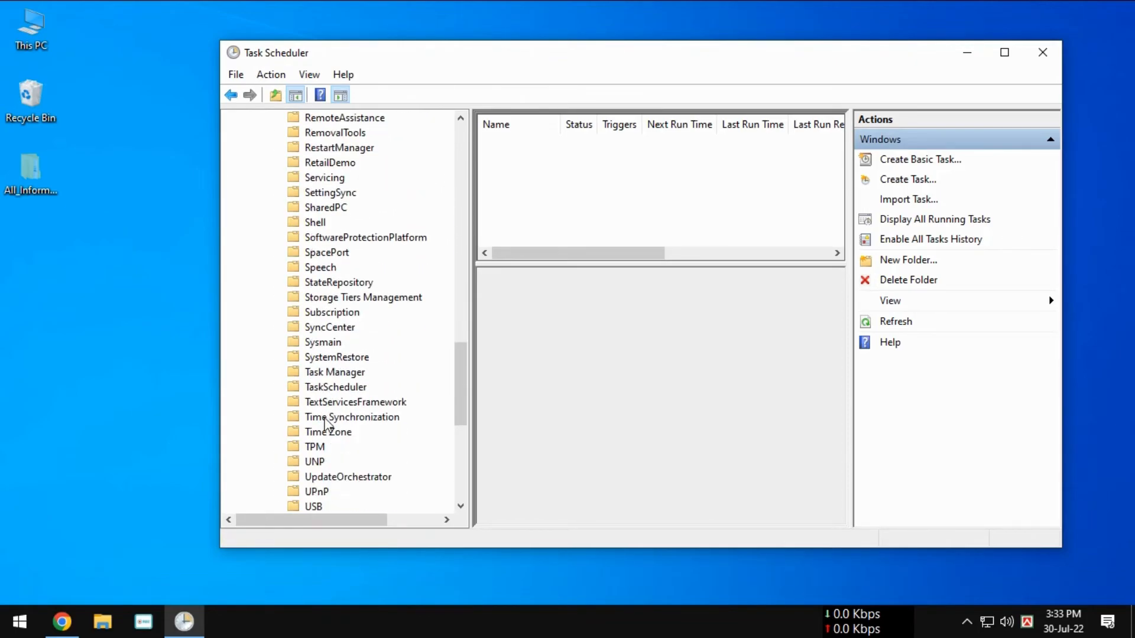
scroll(324, 421, down, 7)
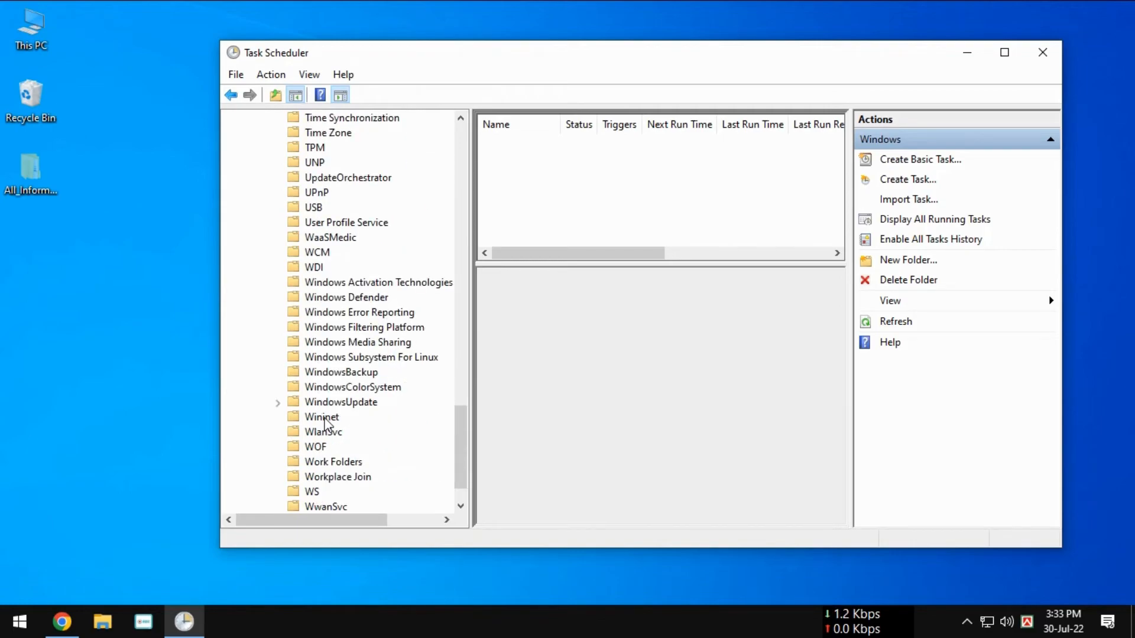
scroll(314, 388, down, 1)
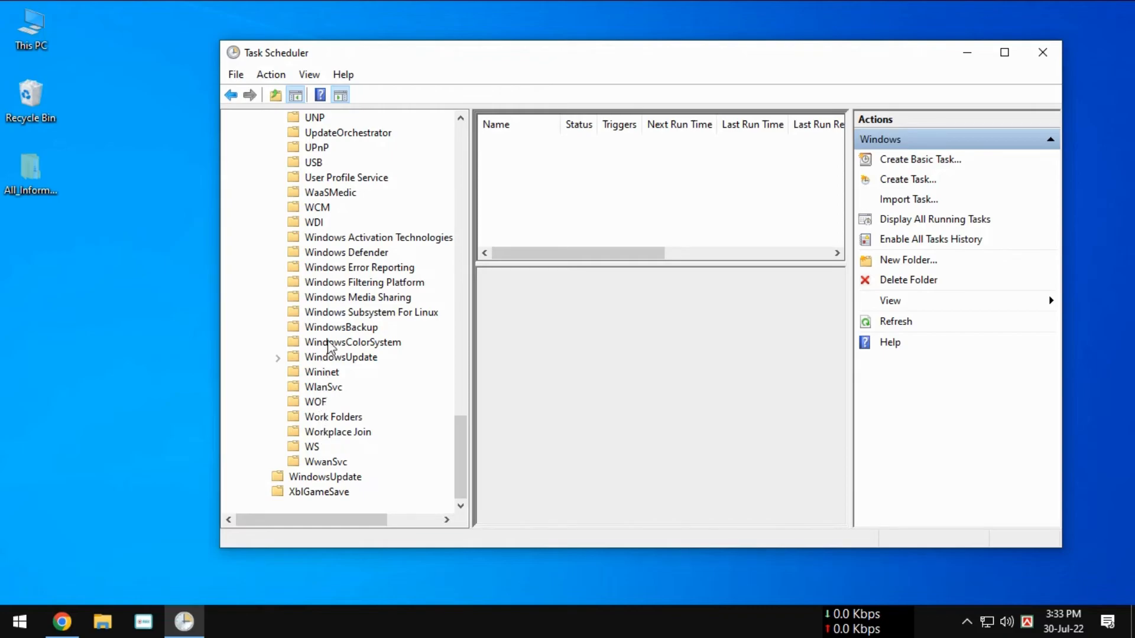
double_click(350, 358)
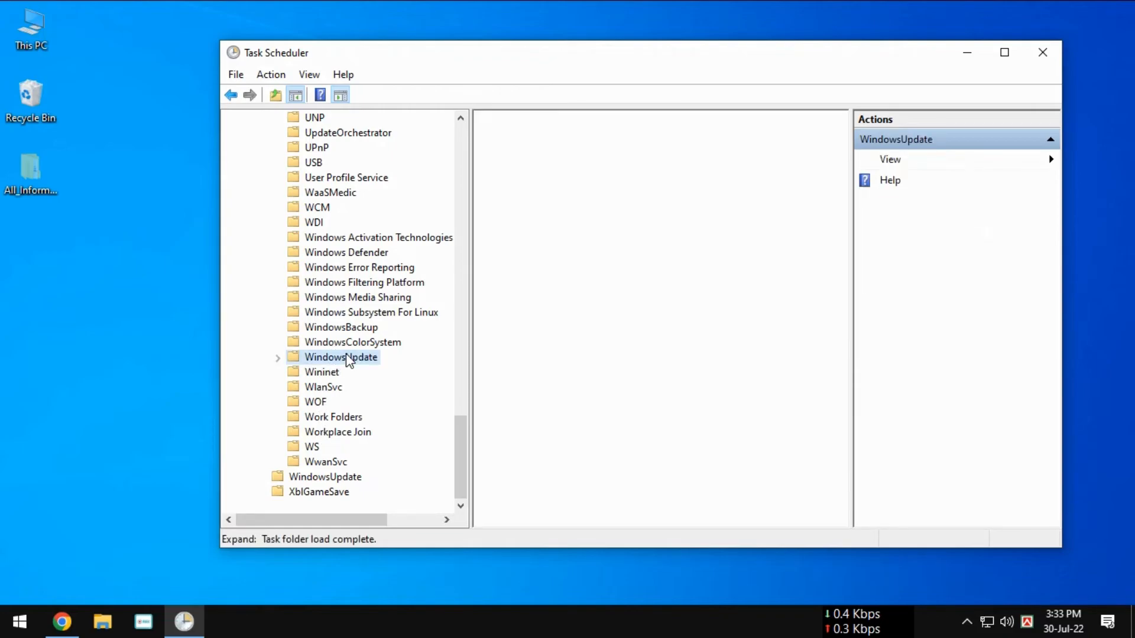
Step: End all instances of the Scheduled Start task in the WindowsUpdate folder and disable the task
click(527, 148)
right_click(528, 148)
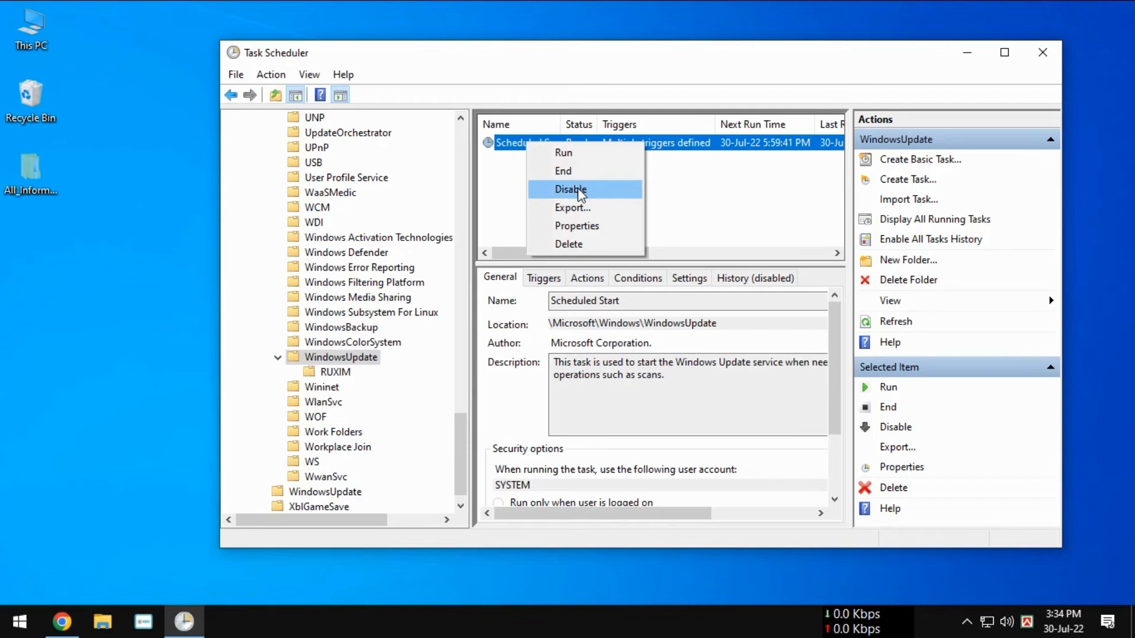
click(577, 173)
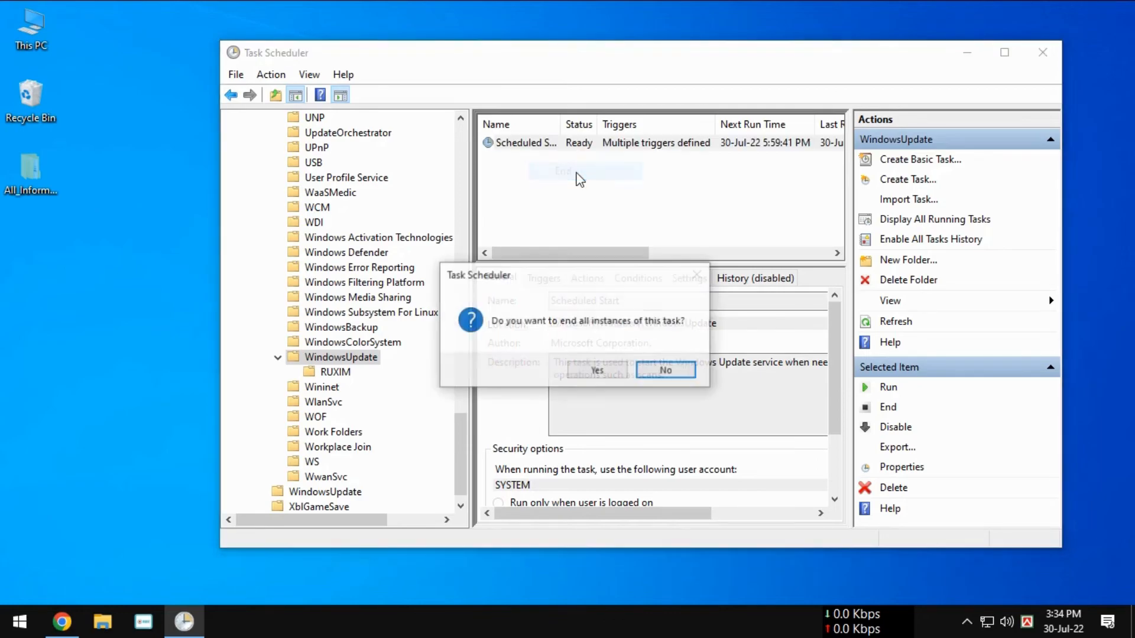
click(597, 371)
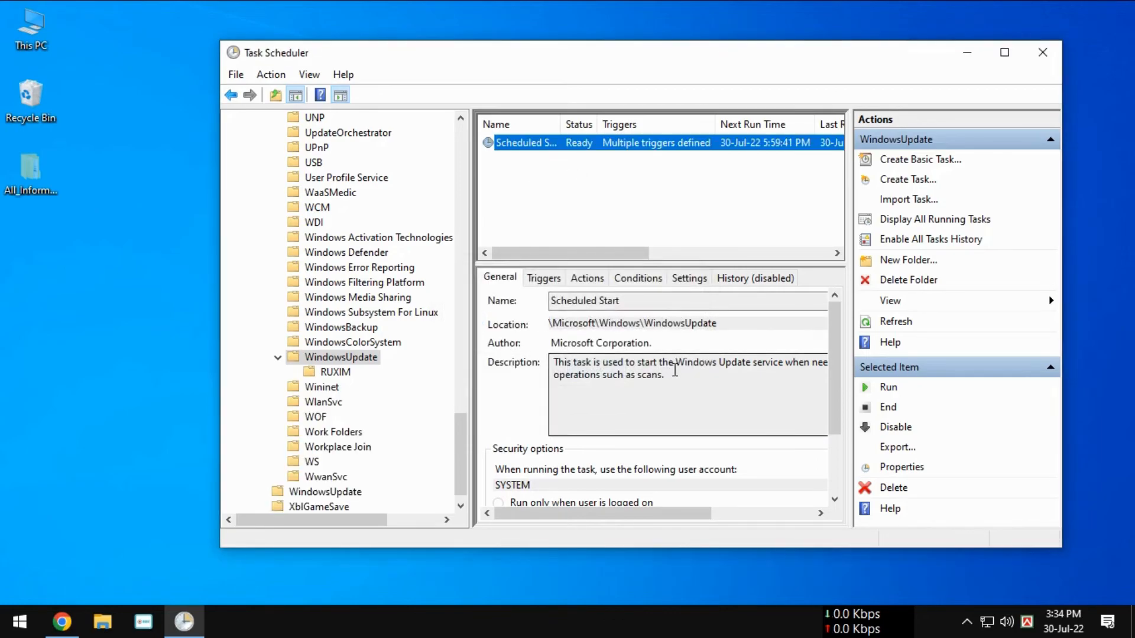
right_click(539, 148)
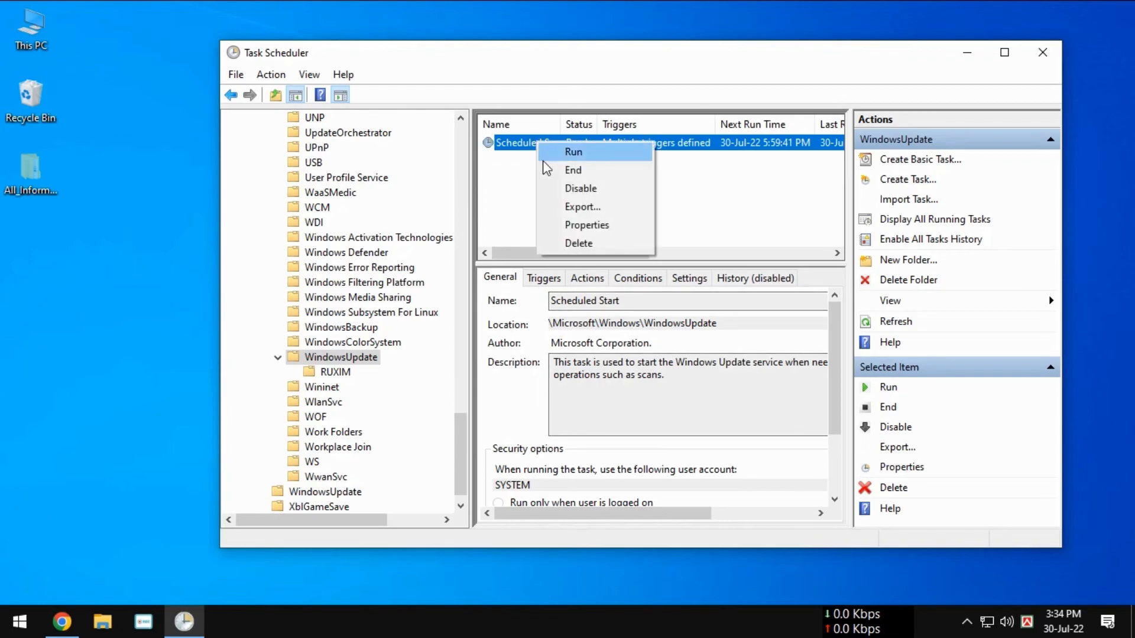
click(569, 189)
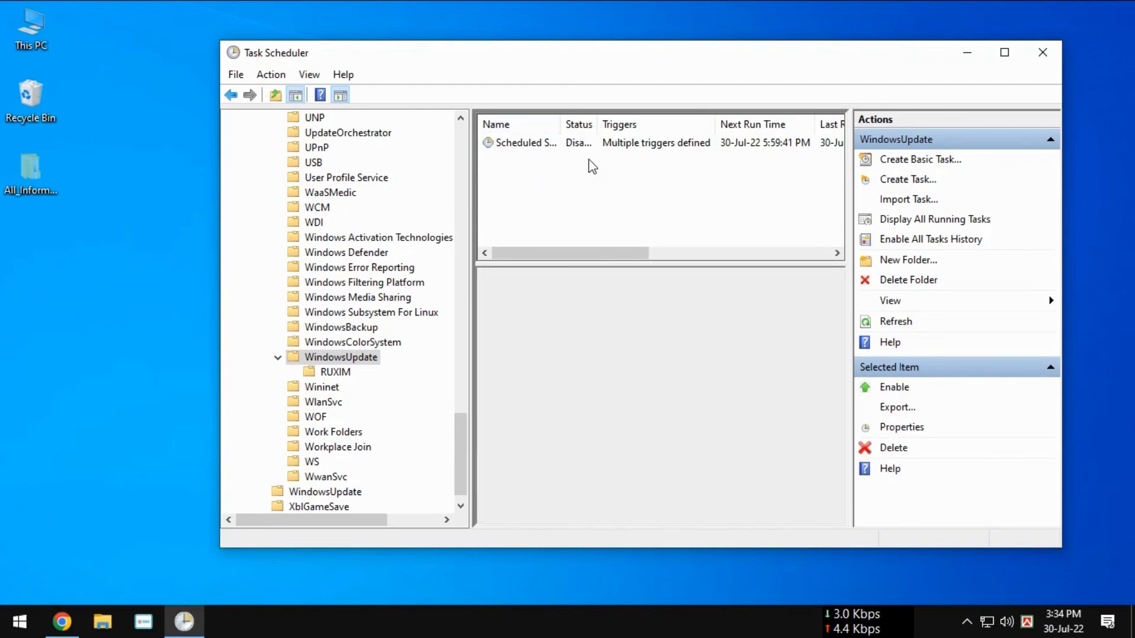
Step: End and disable the PLUGScheduler task in the RUXIM subfolder of WindowsUpdate, and close Task Scheduler
click(348, 375)
click(570, 153)
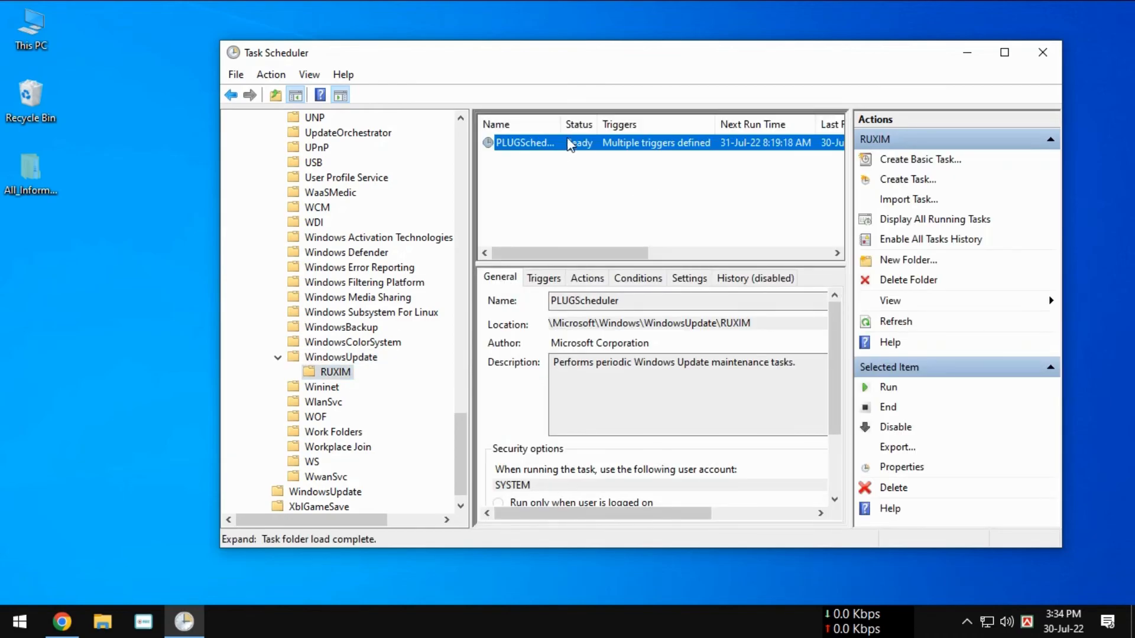
right_click(579, 143)
click(627, 171)
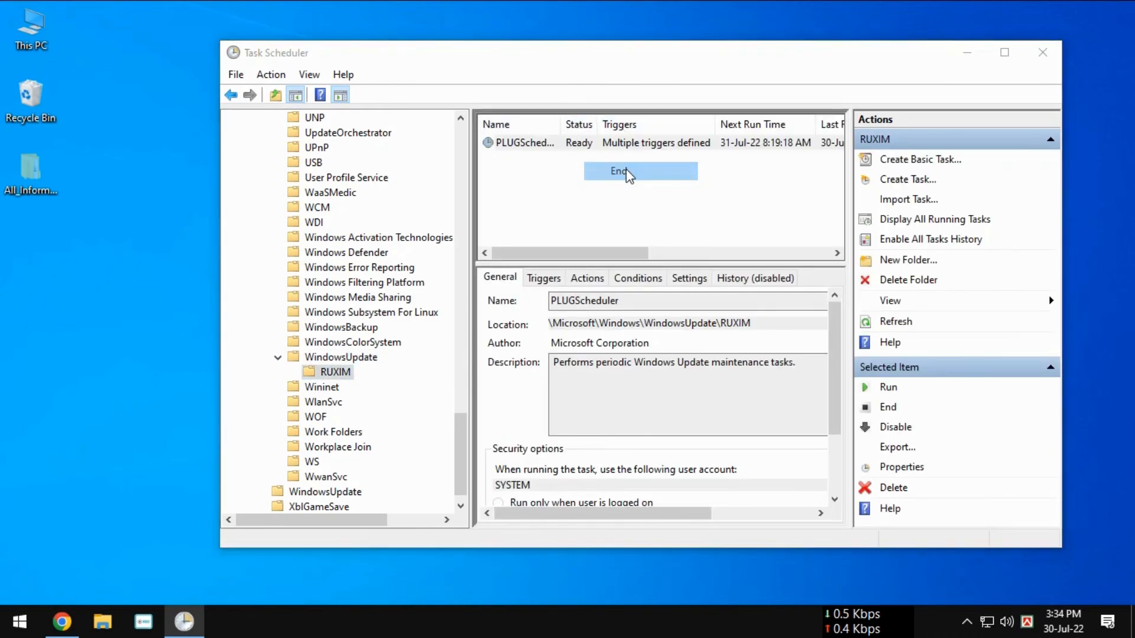
click(597, 371)
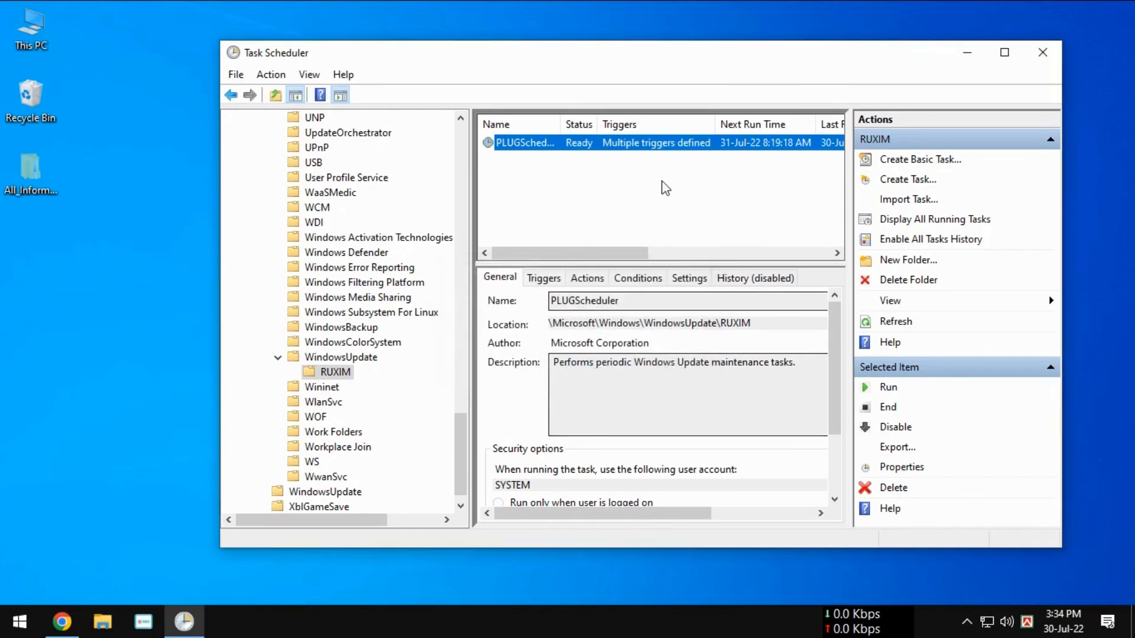
right_click(579, 149)
click(612, 195)
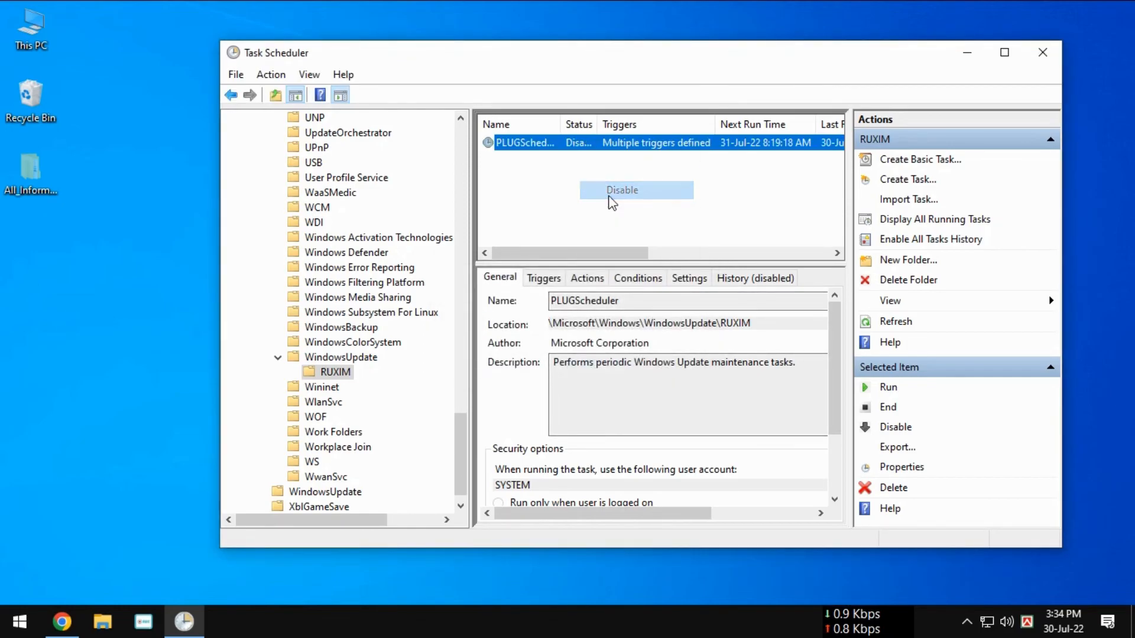
click(599, 207)
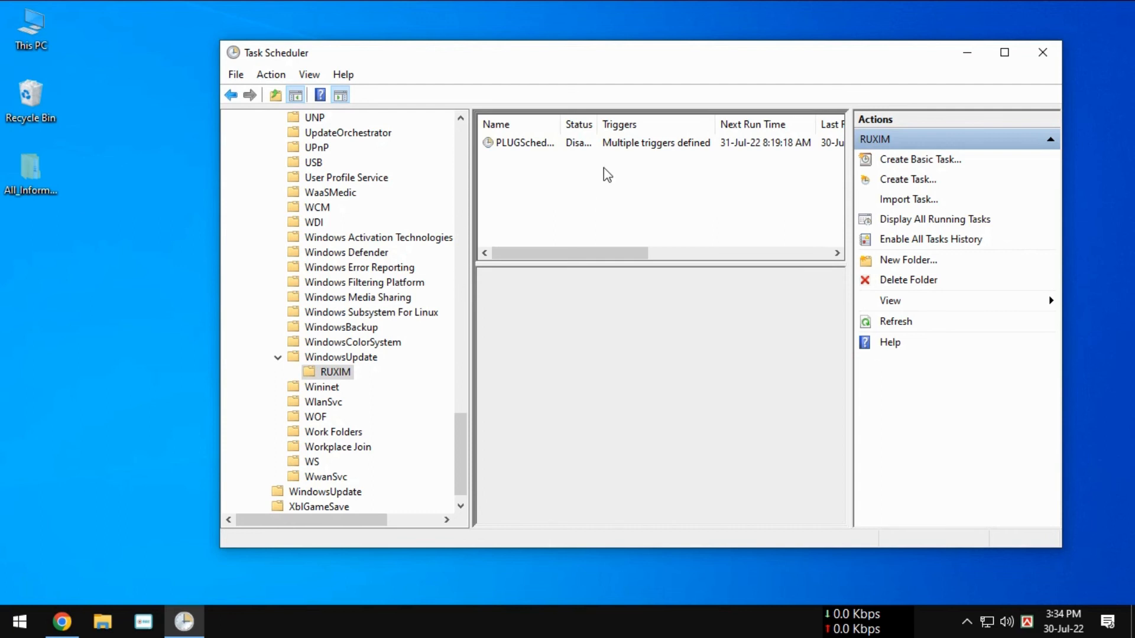
click(1043, 53)
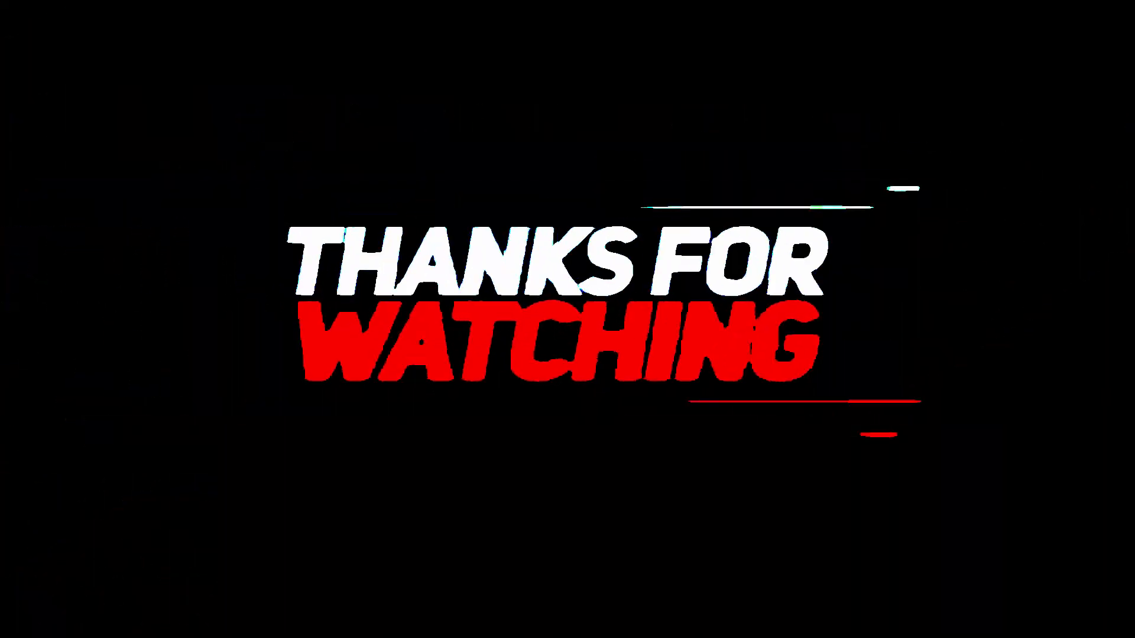